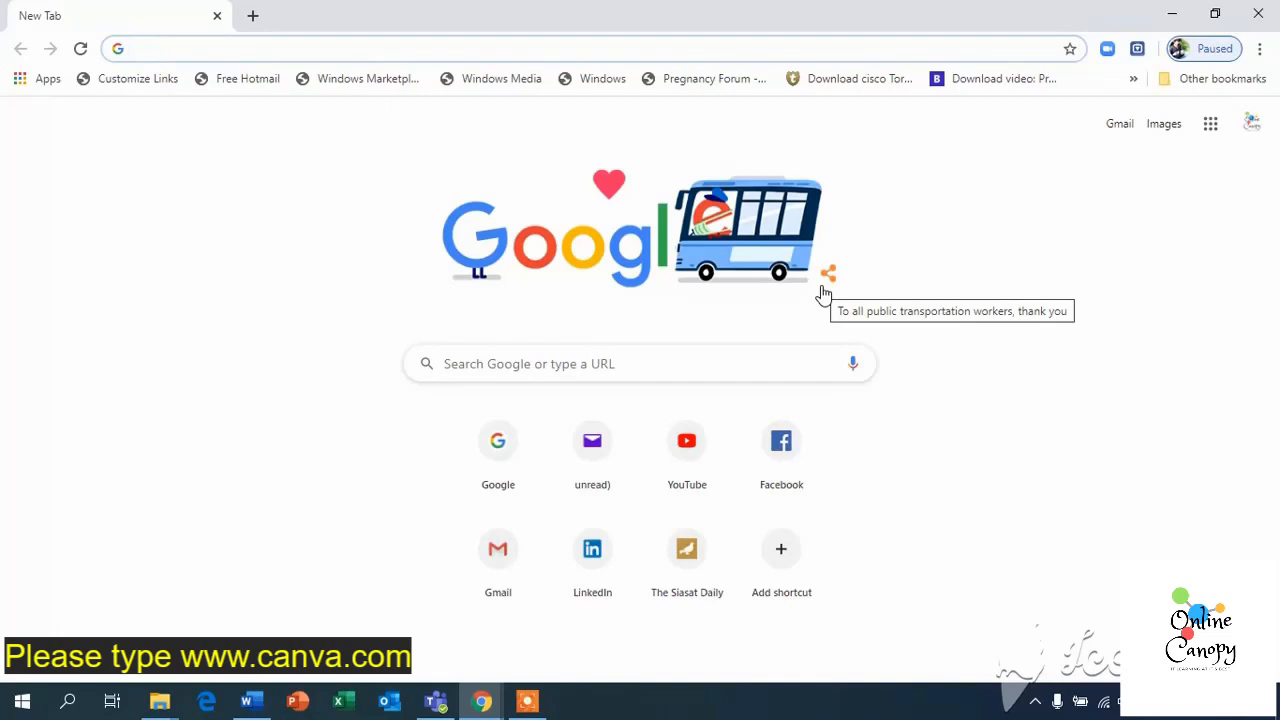
text(www.ca)
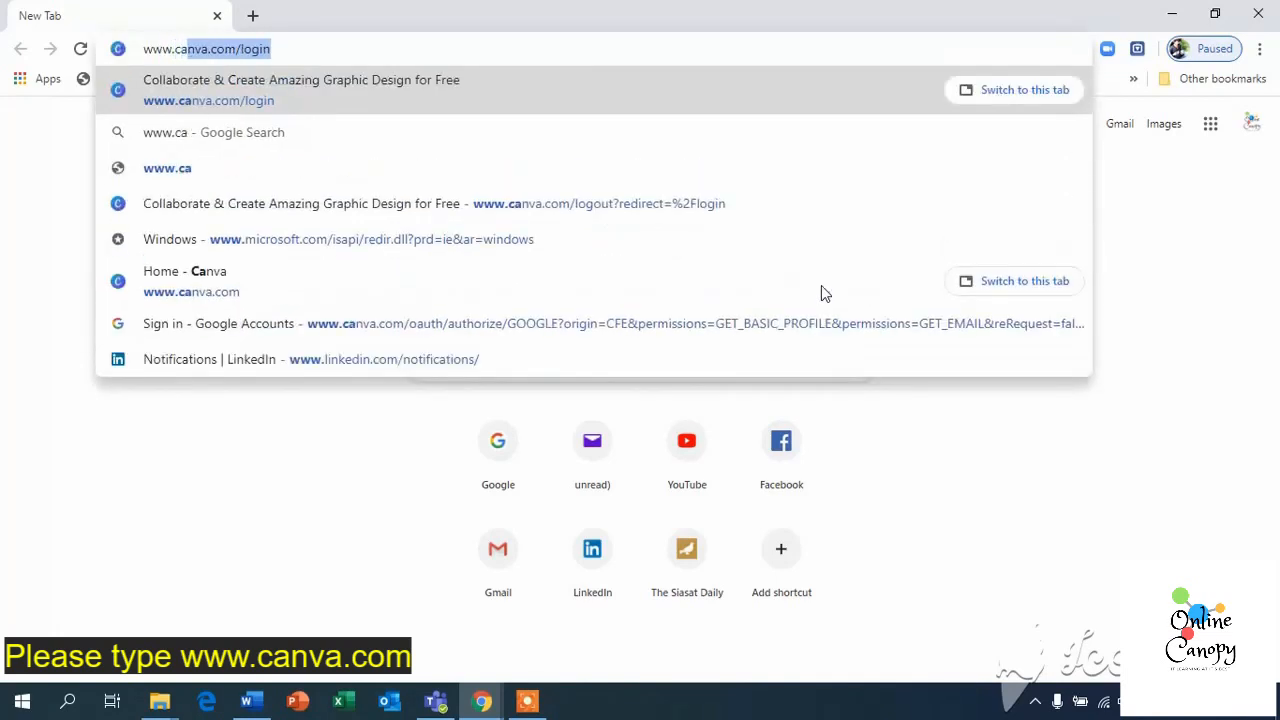
text(nva)
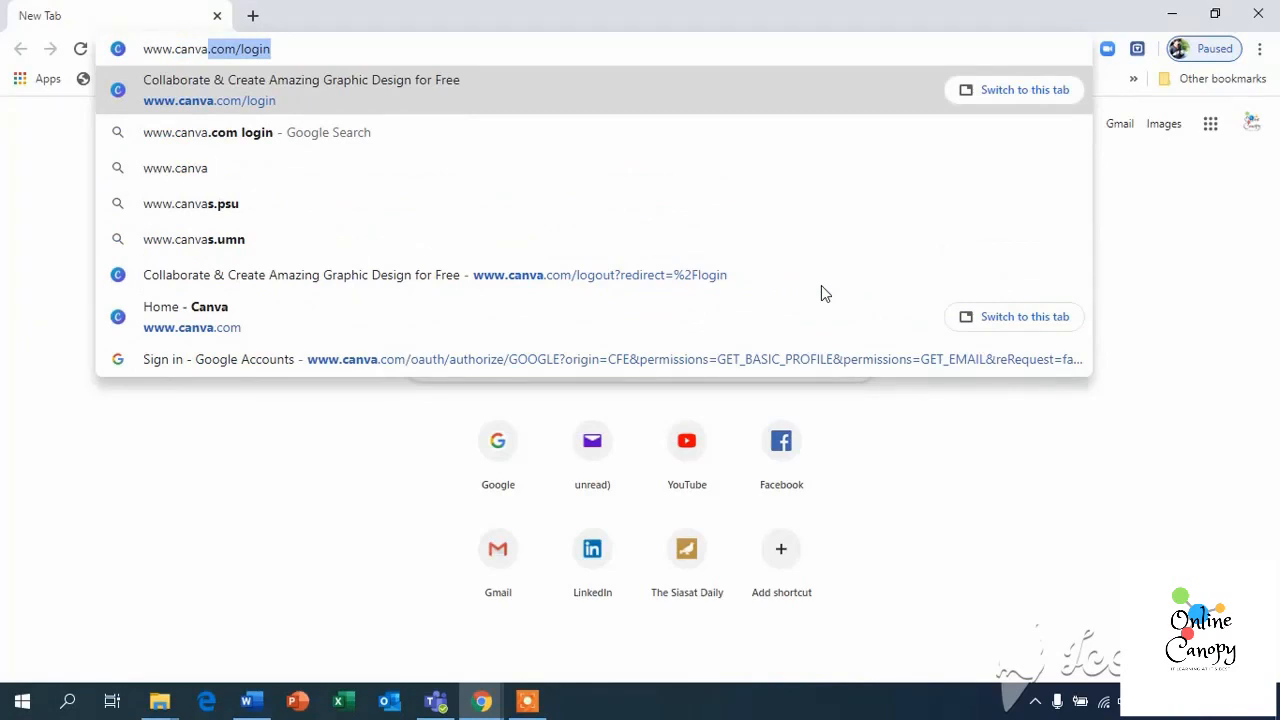
key(Return)
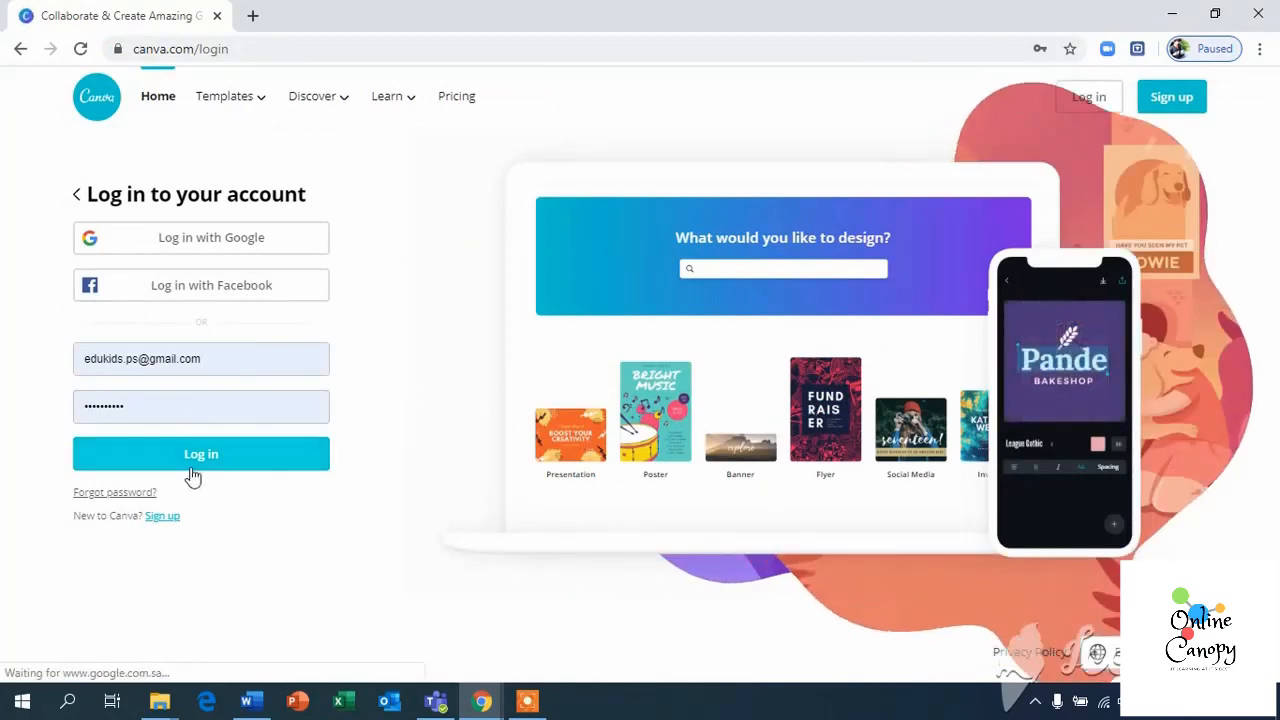
Sign up for a new account with Google, choosing the signed-out test account and entering its account password.
click(170, 521)
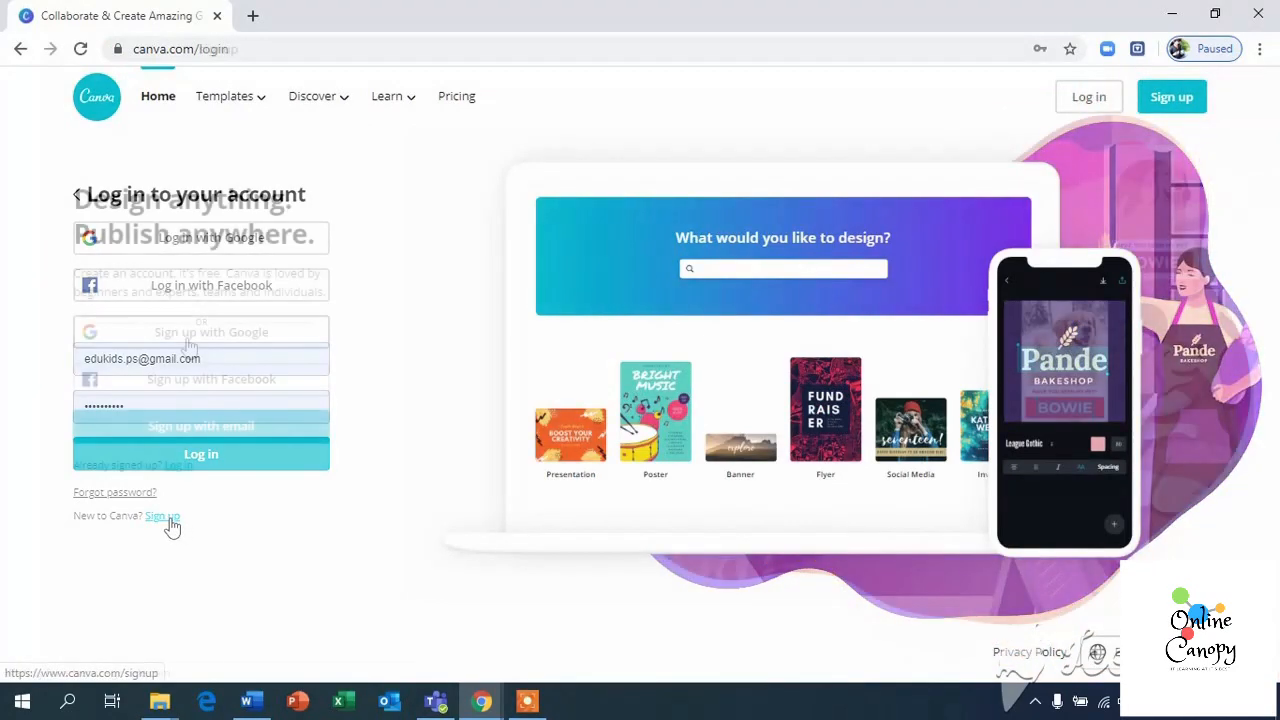
click(186, 337)
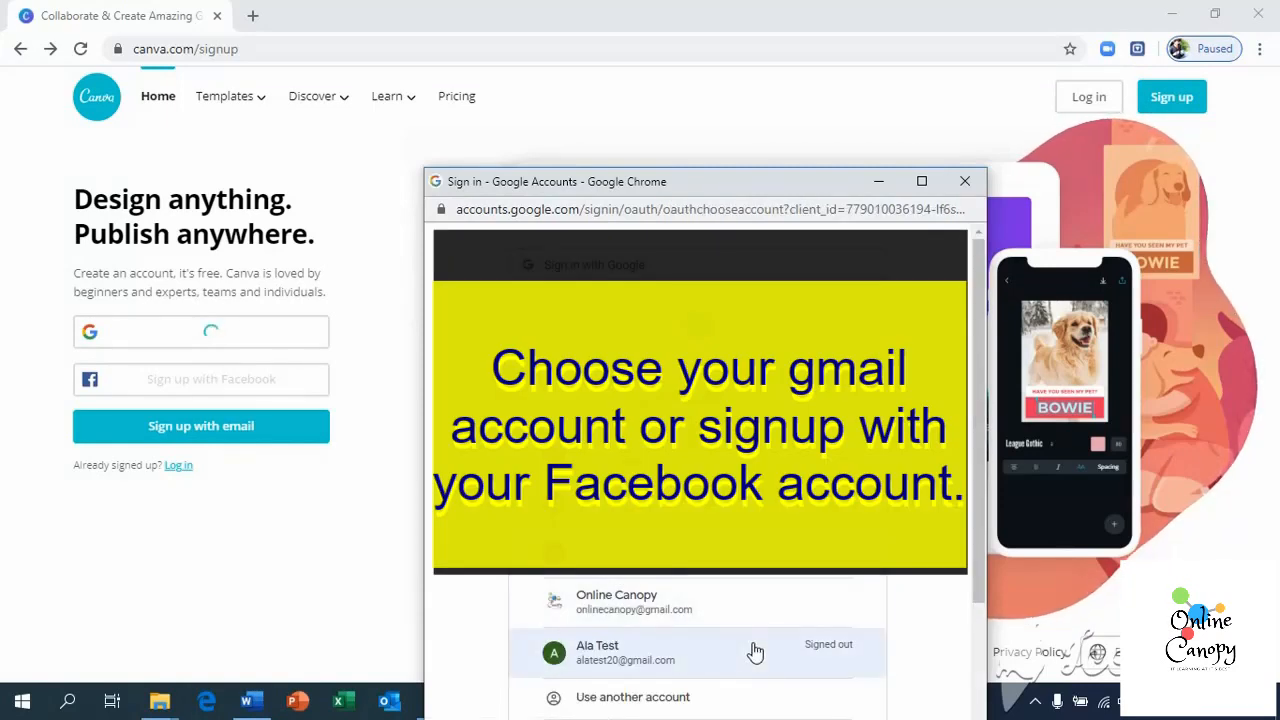
click(714, 645)
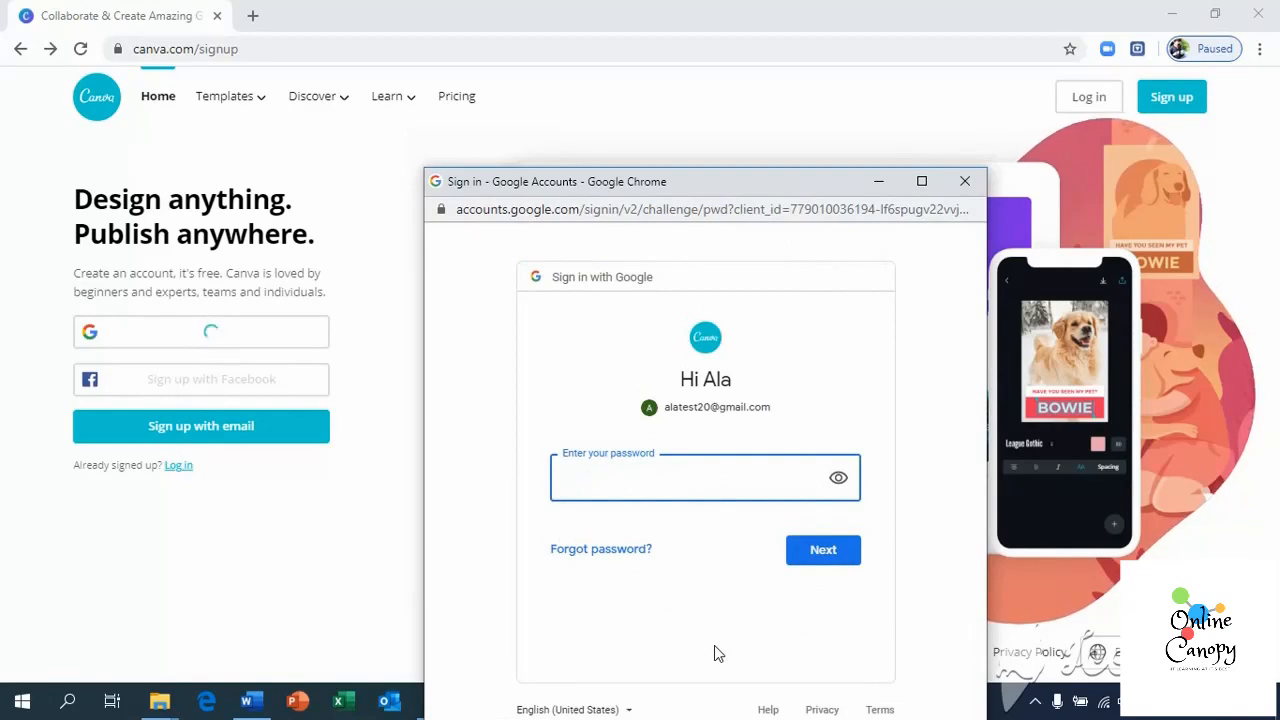
text(•)
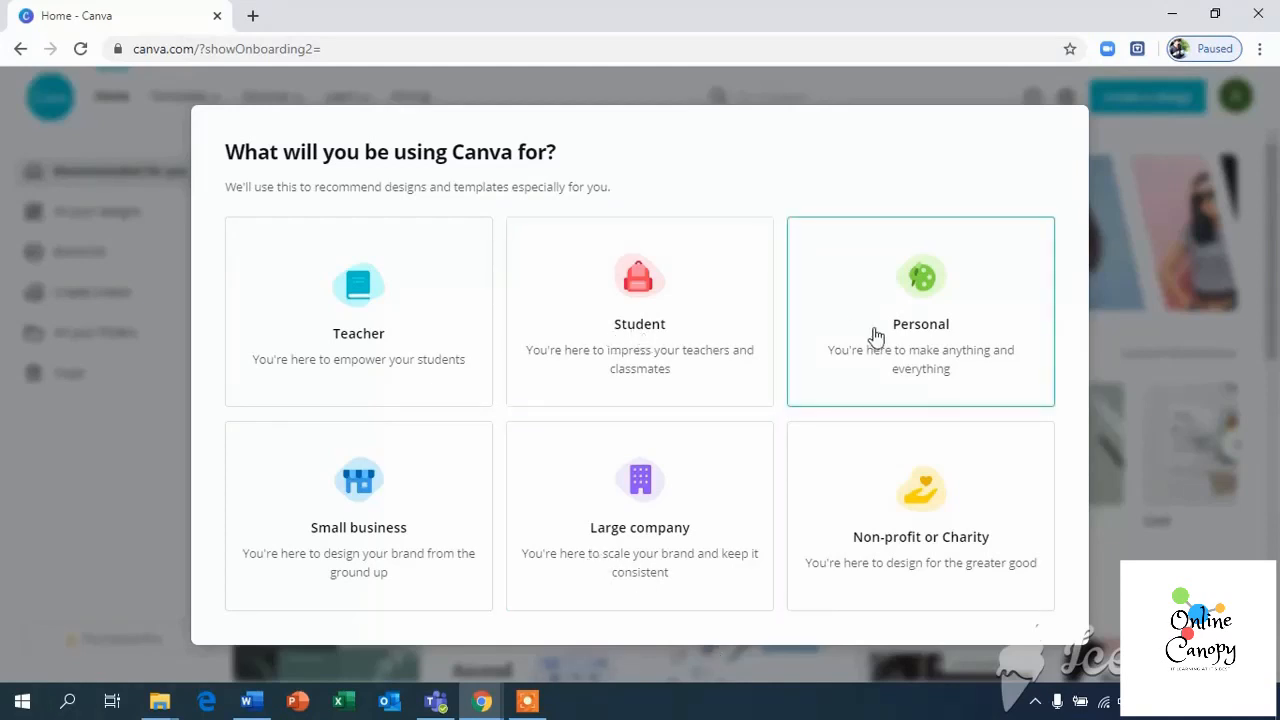
Choose Small business as the intended use, and skip both the Pro trial offer and the team invitations.
click(404, 480)
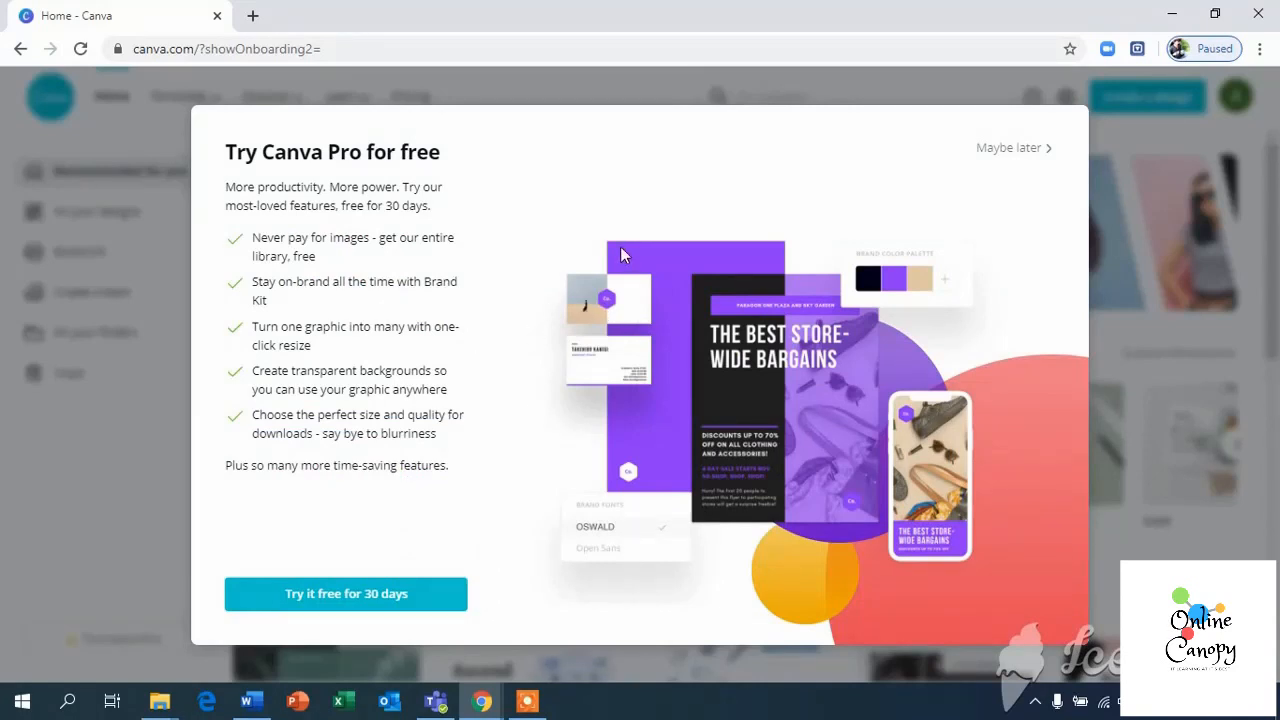
click(1005, 150)
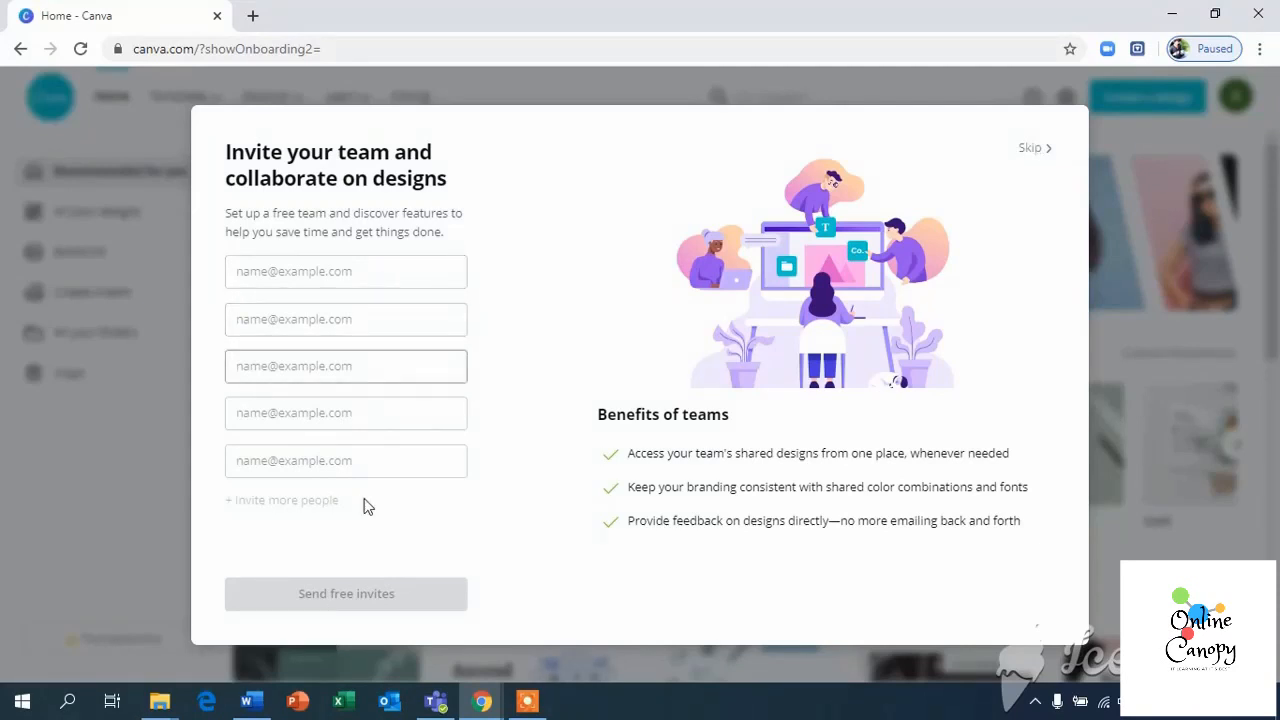
click(1029, 150)
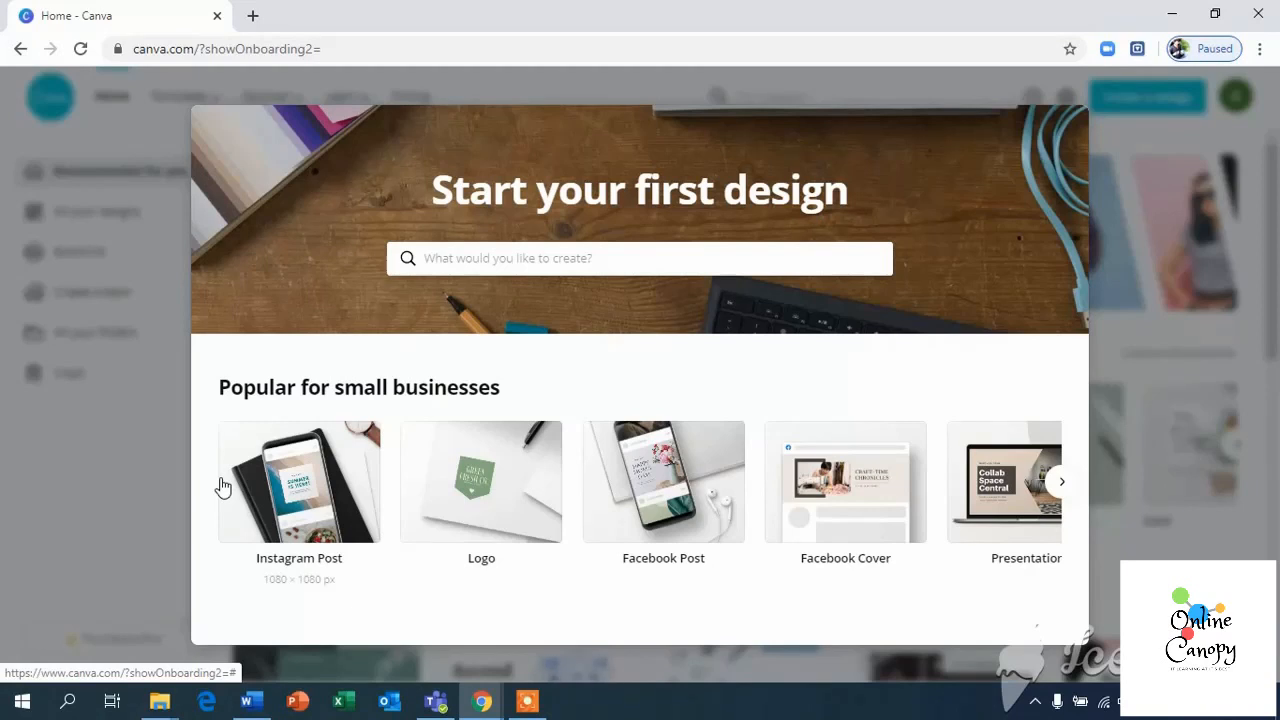
Start a Logo design and apply the yellow ring "Pages of Prose" band logo template.
click(512, 488)
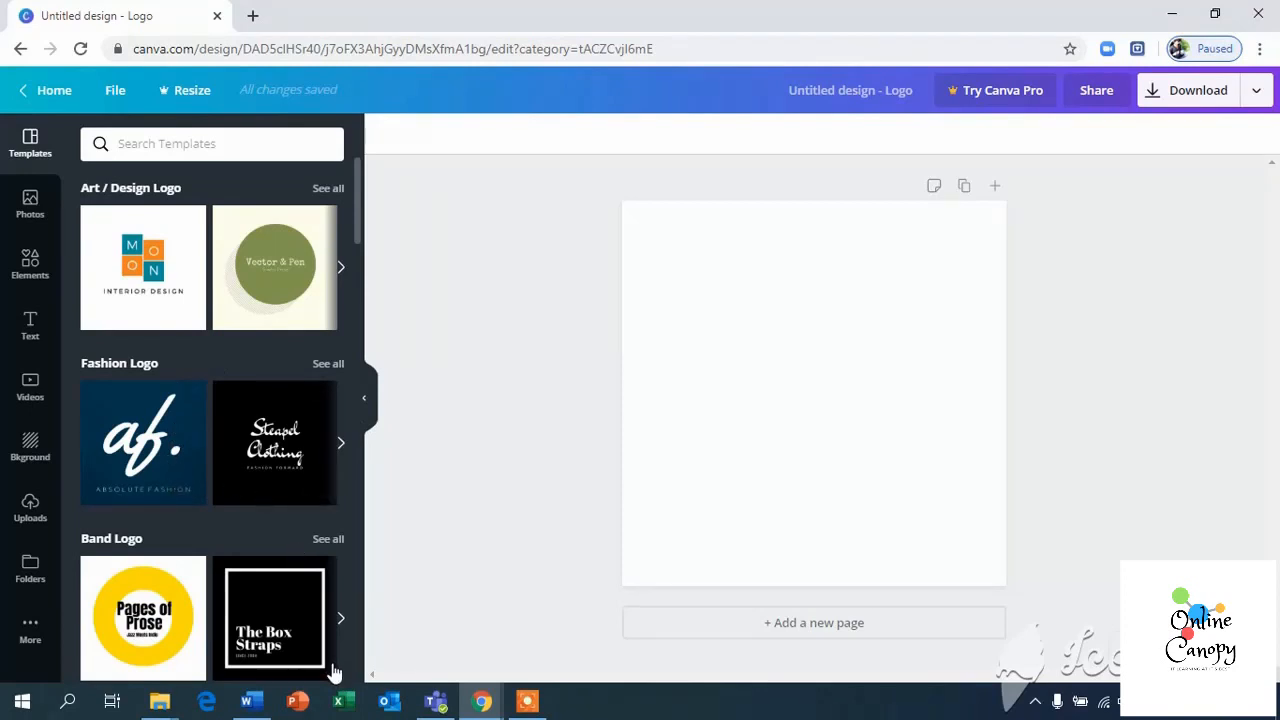
click(174, 627)
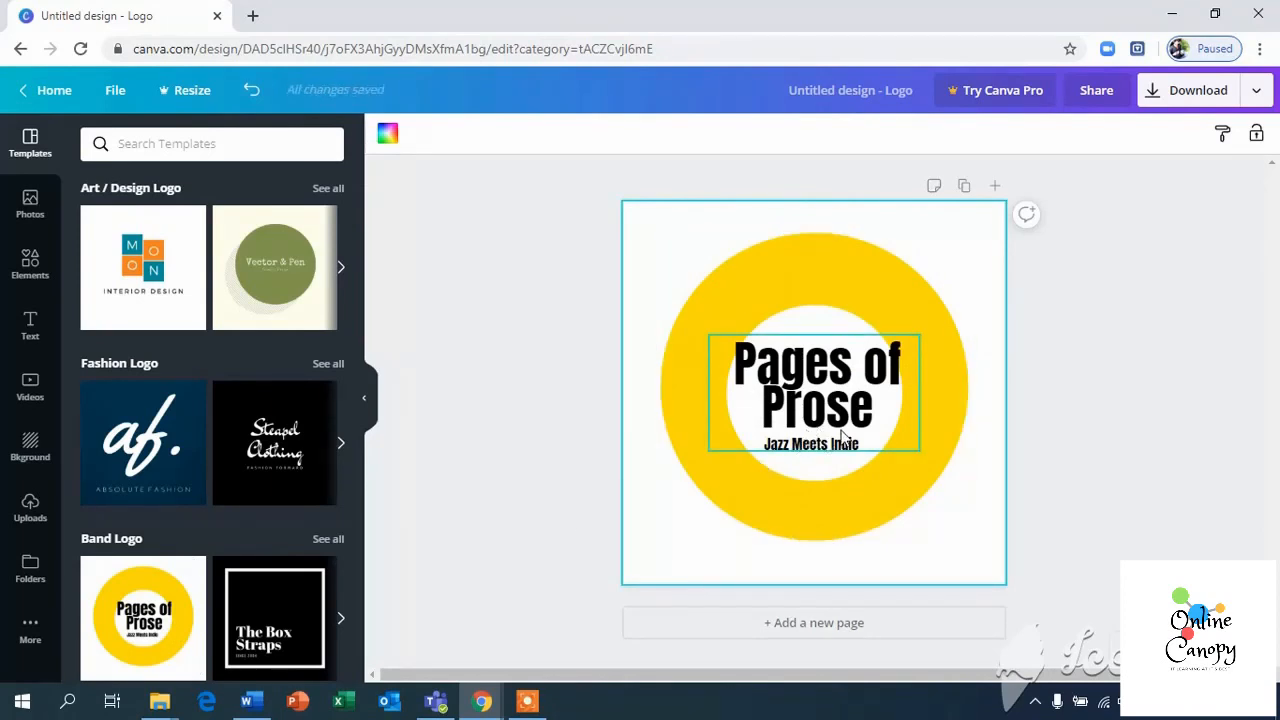
Replace the logo's main title "Pages of Prose" with the account holder's first name.
click(866, 373)
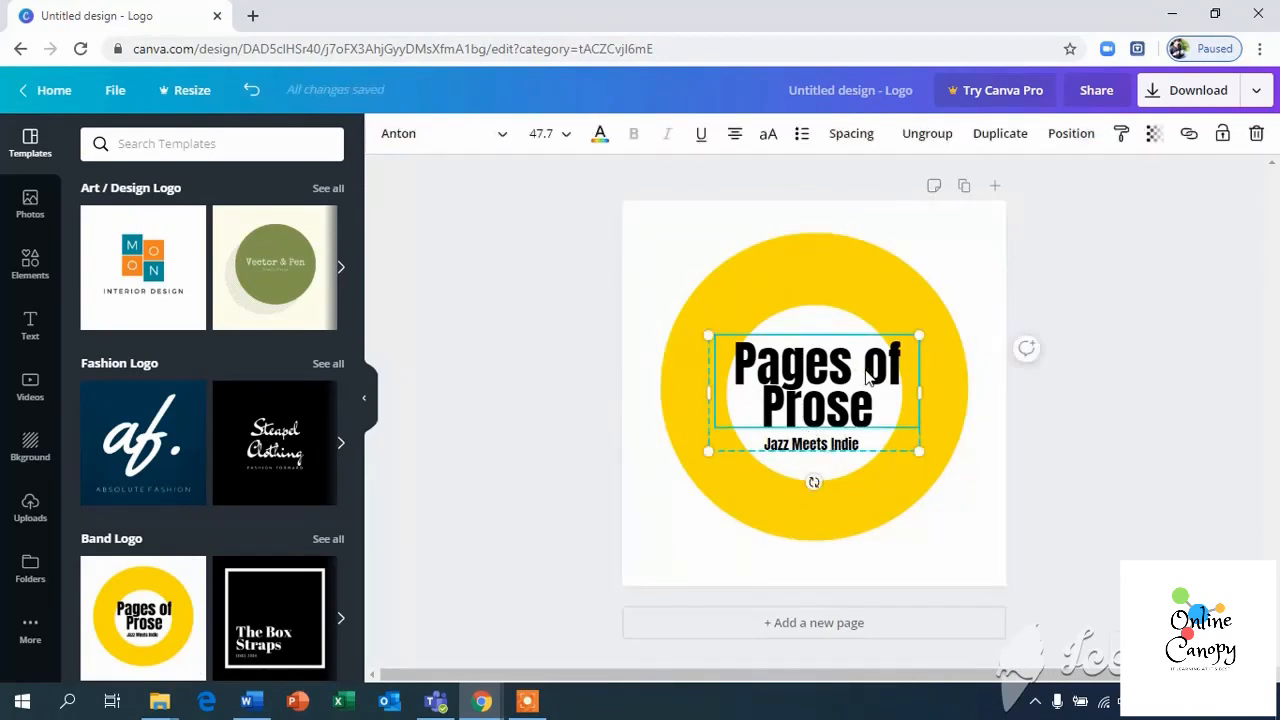
click(878, 408)
key(ctrl+a)
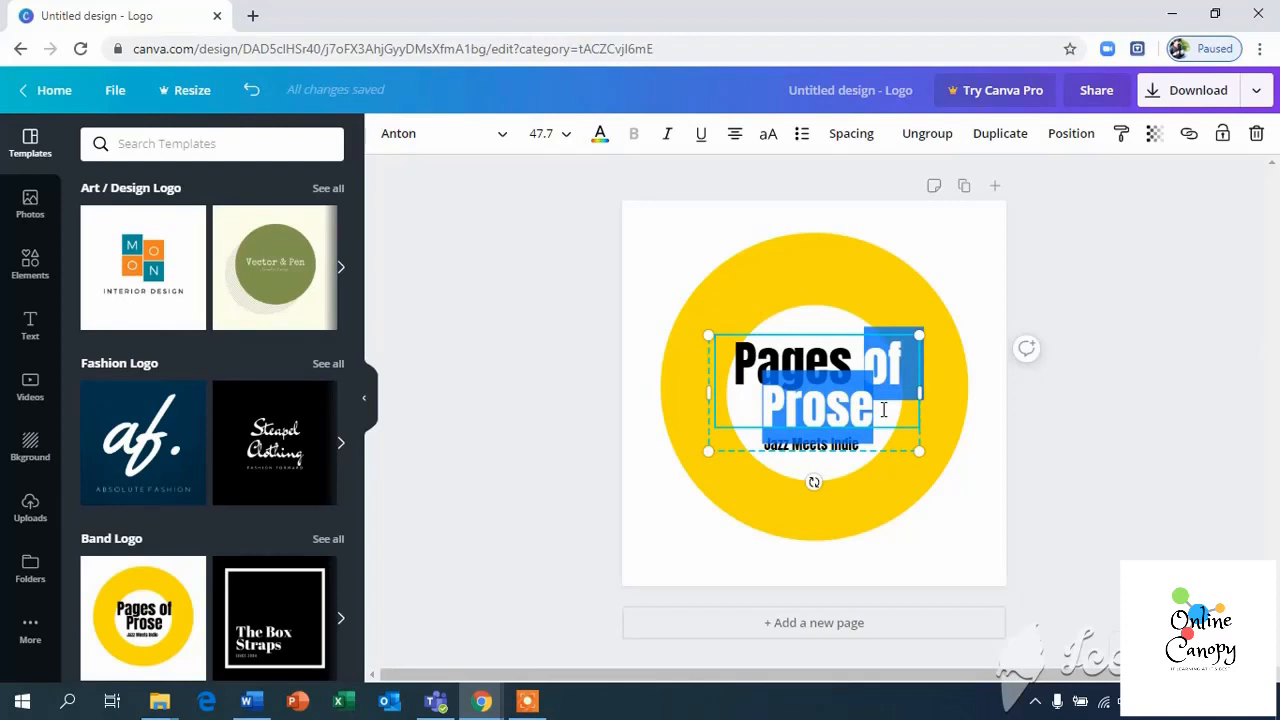
key(shift+Left)
key(shift+Left)
key(shift+Left)
key(shift+Left)
key(shift+Left)
key(shift+Left)
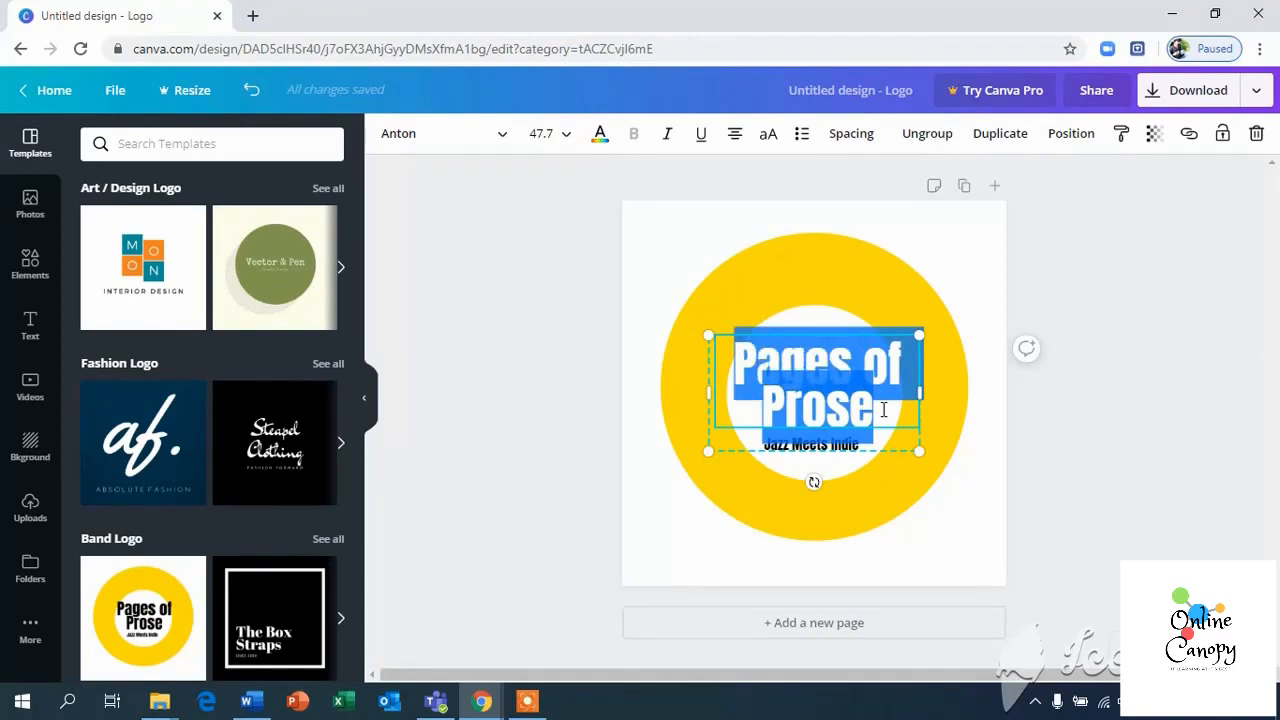
text(Ala)
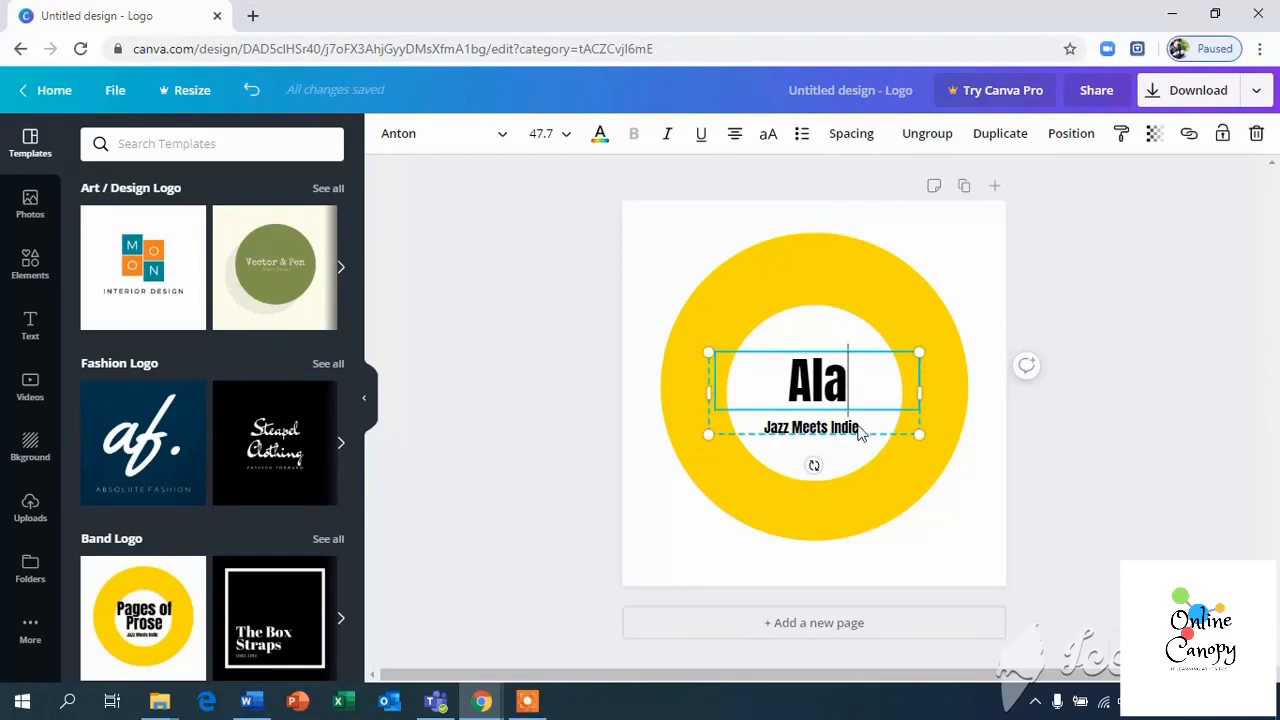
Replace the tagline "Jazz Meets Indie" below the title with "Online Canopy".
click(862, 431)
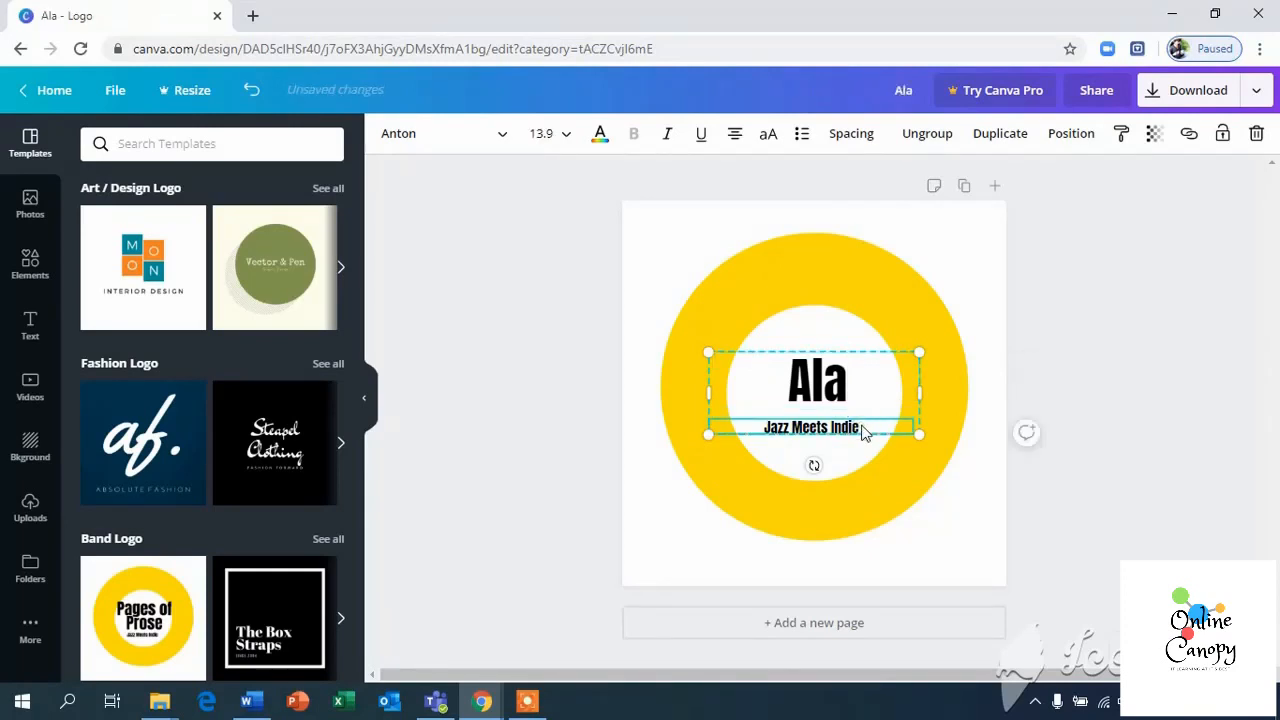
click(862, 424)
key(BackSpace)
key(BackSpace)
key(BackSpace)
key(BackSpace)
key(BackSpace)
key(BackSpace)
key(BackSpace)
key(BackSpace)
key(BackSpace)
key(BackSpace)
key(BackSpace)
key(BackSpace)
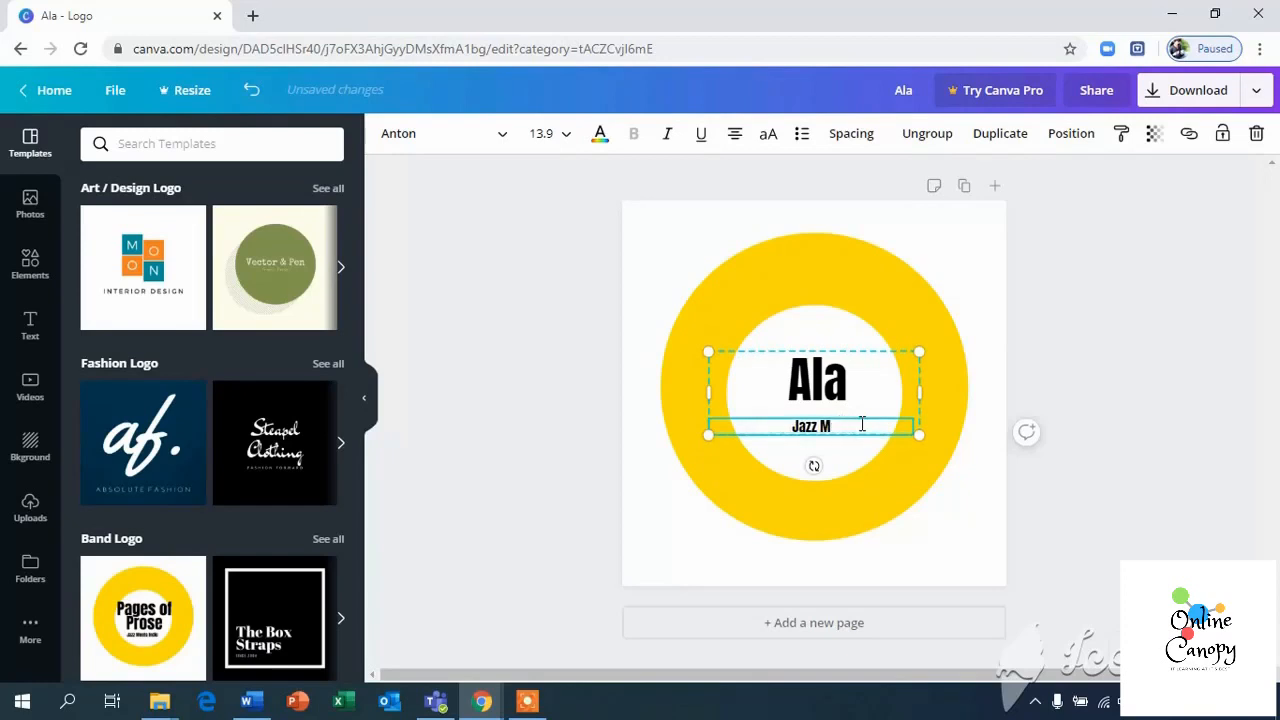
key(BackSpace)
key(BackSpace)
key(BackSpace)
key(BackSpace)
text(Online Canopy)
key(BackSpace)
text(y)
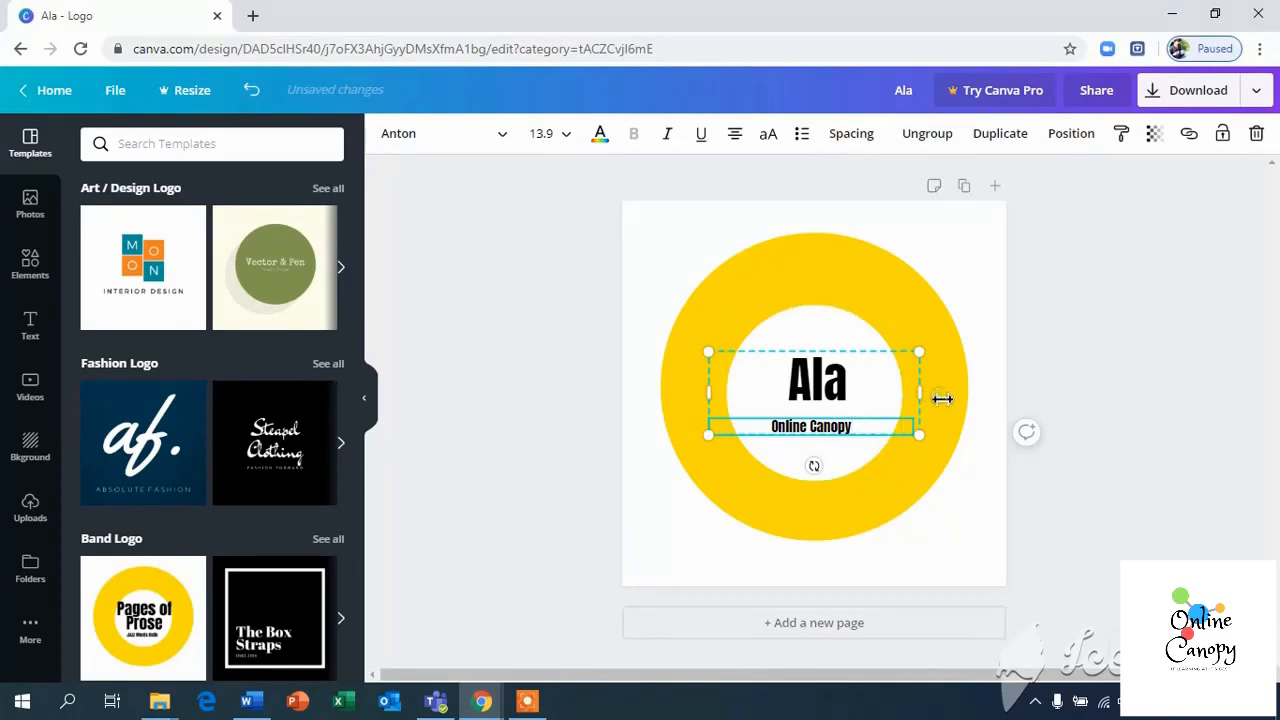
Try uppercase lettering on the logo's main title and switch it back to mixed case.
click(836, 386)
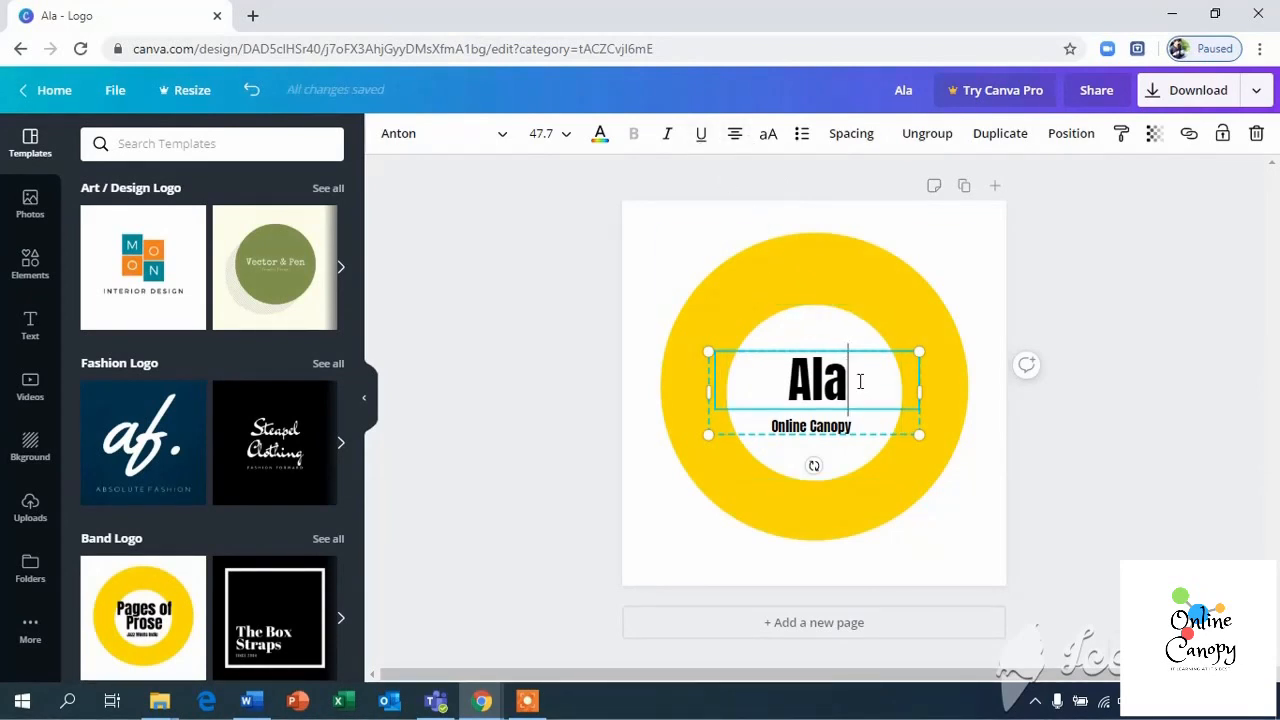
click(886, 360)
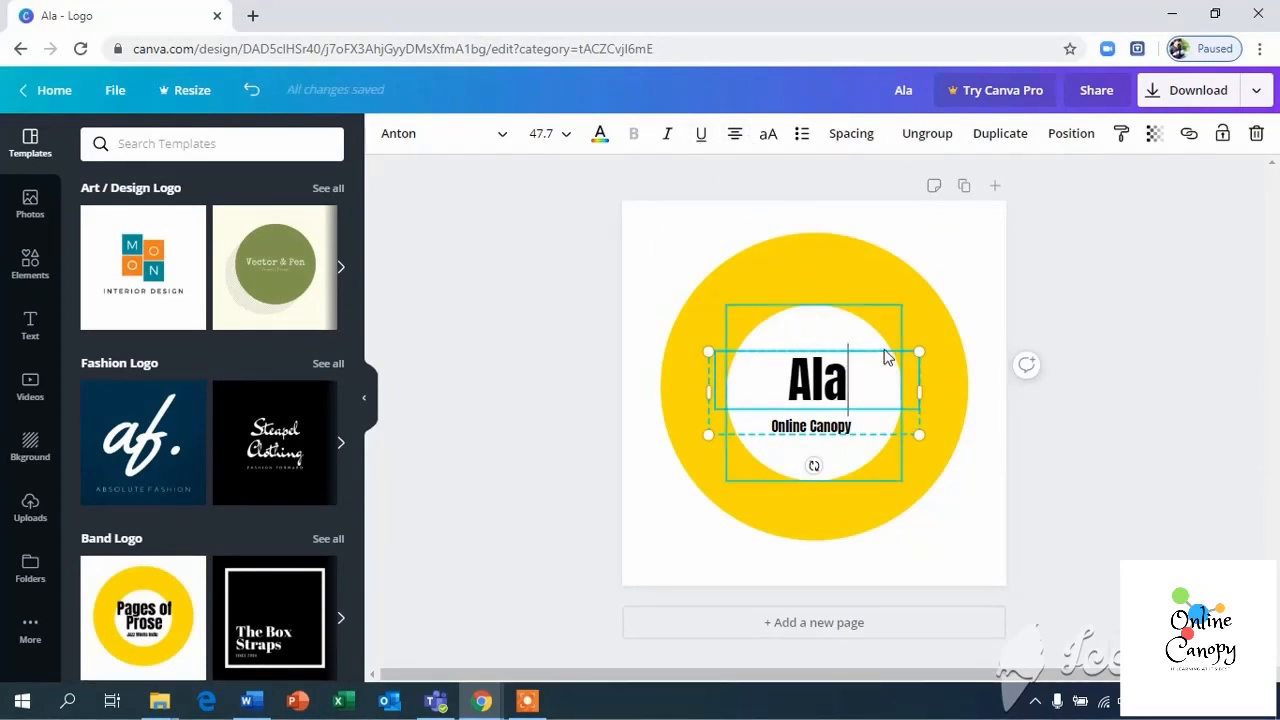
click(828, 373)
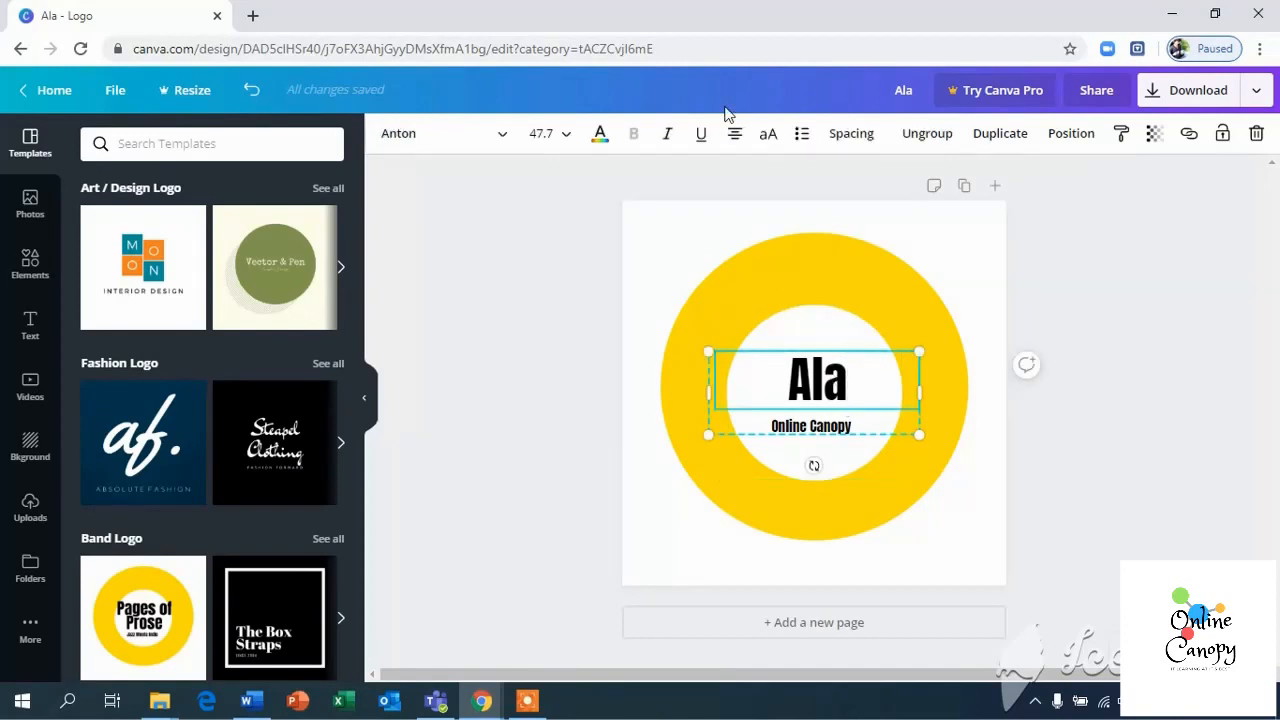
click(770, 135)
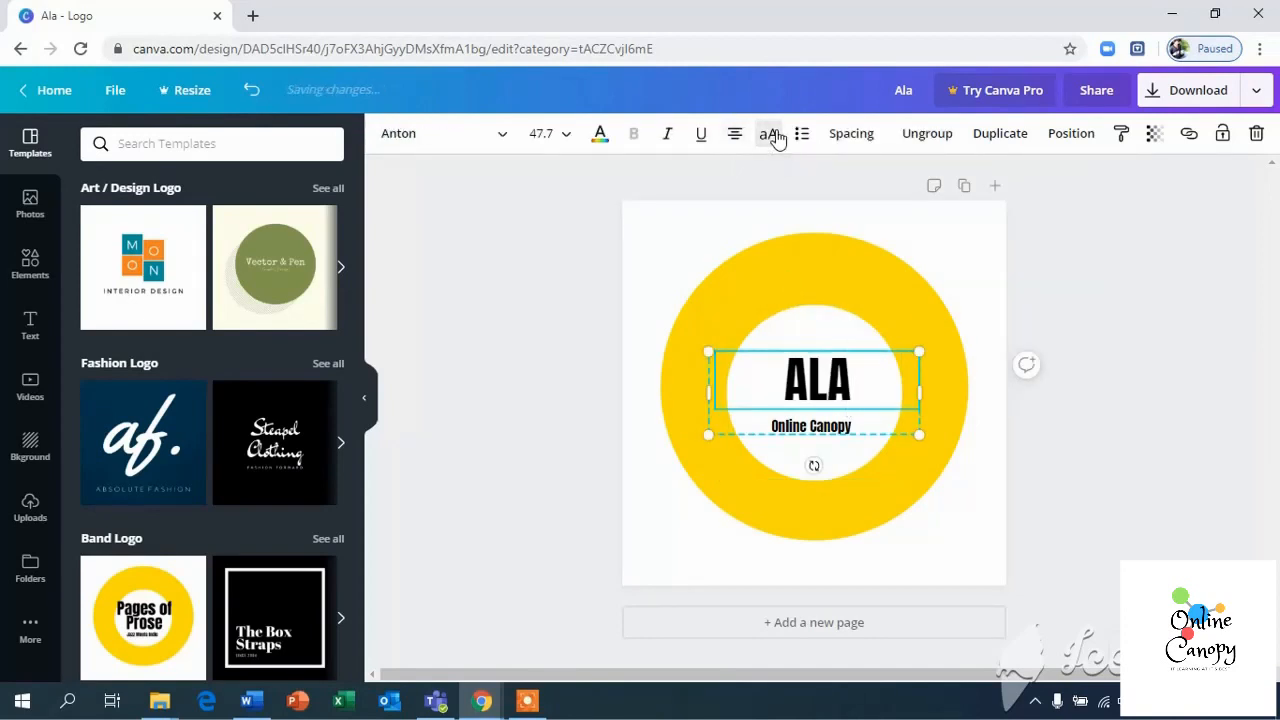
click(775, 136)
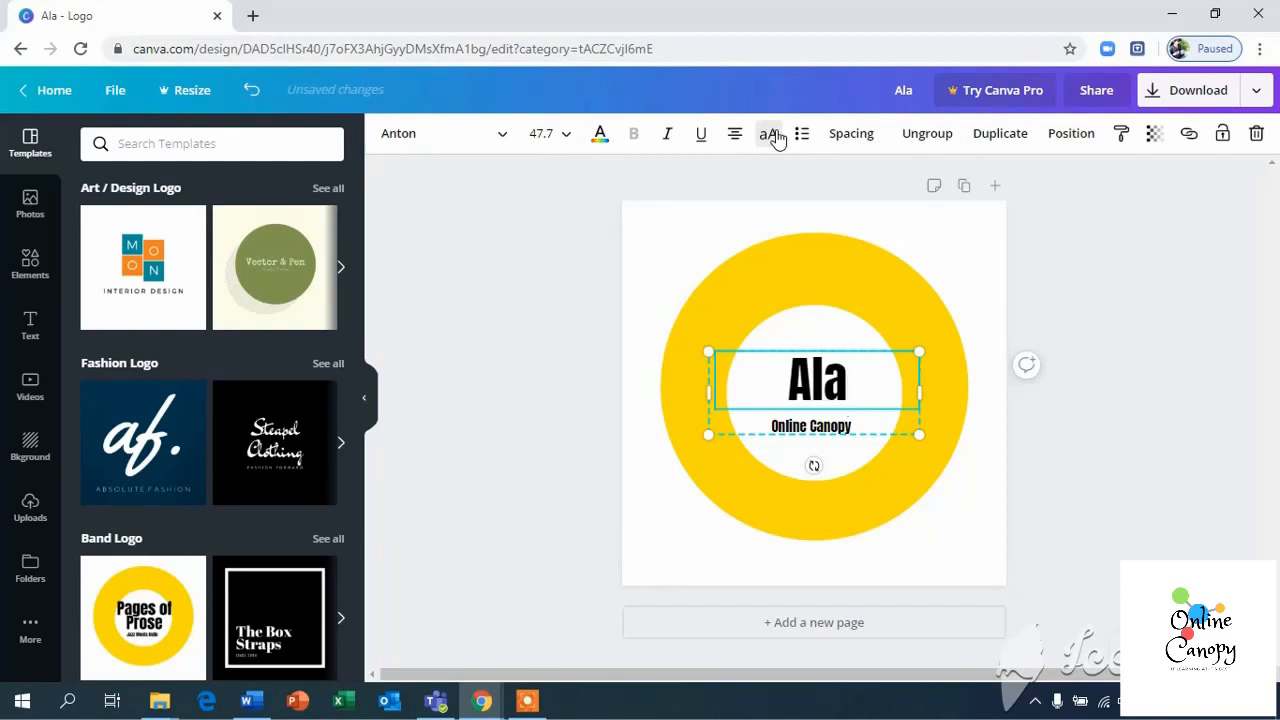
click(768, 136)
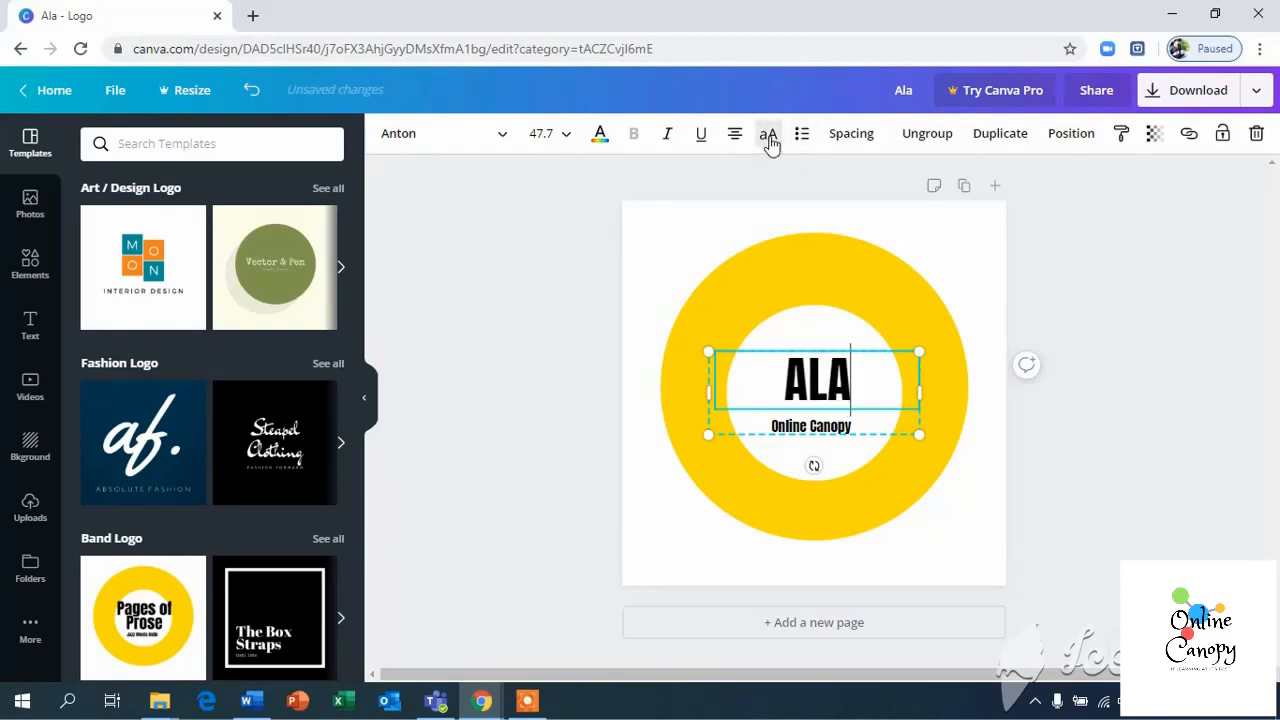
click(768, 136)
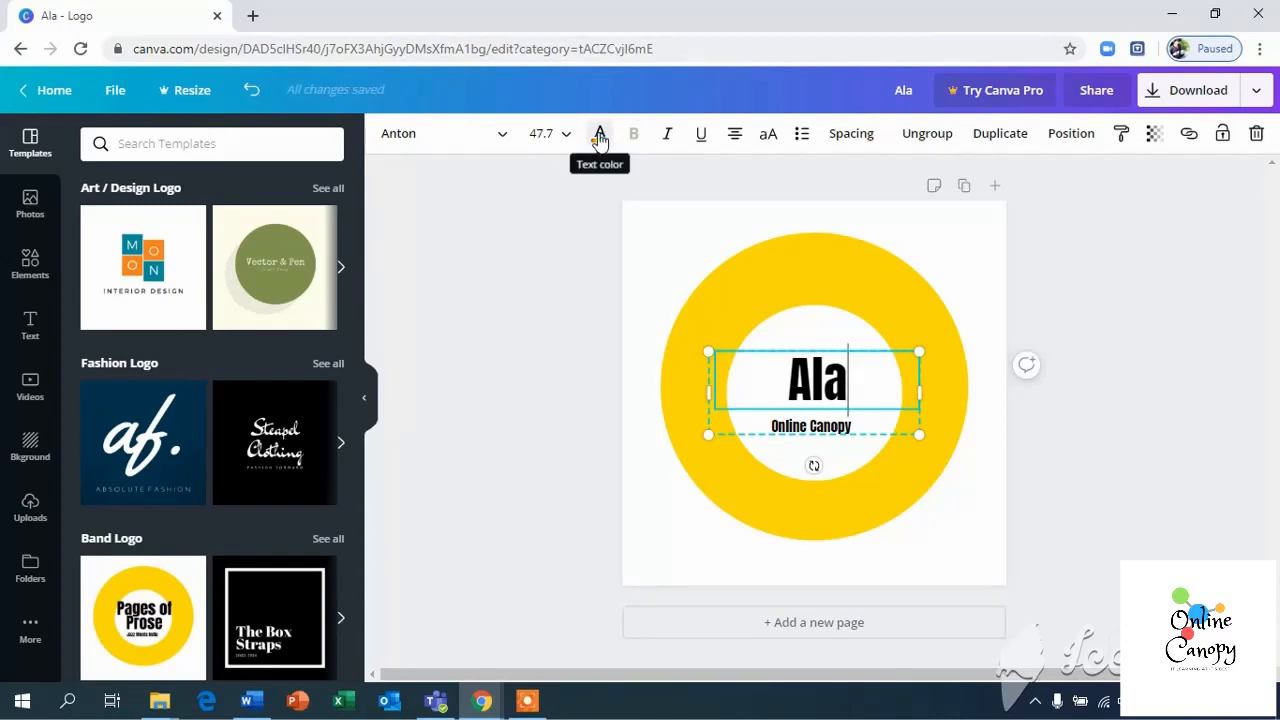
Recolour the logo's main title dark blue from the default colours and change its font to Abibas.
click(601, 138)
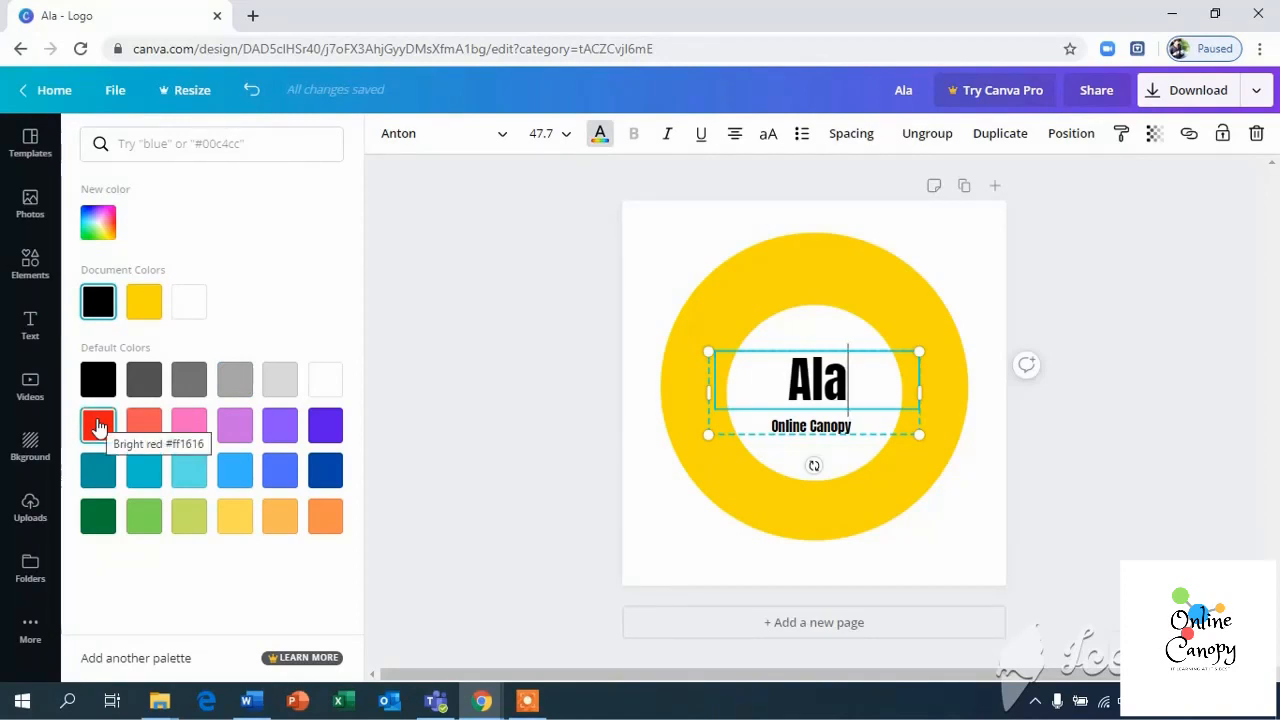
click(328, 478)
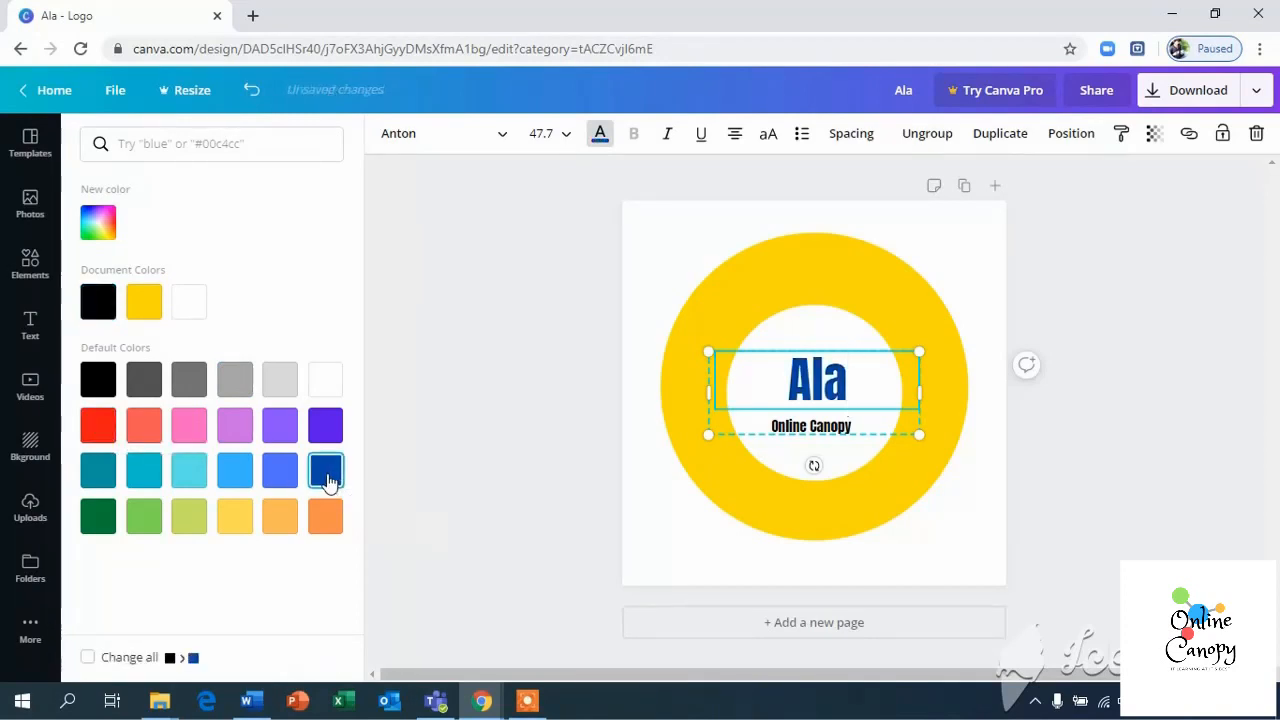
click(505, 136)
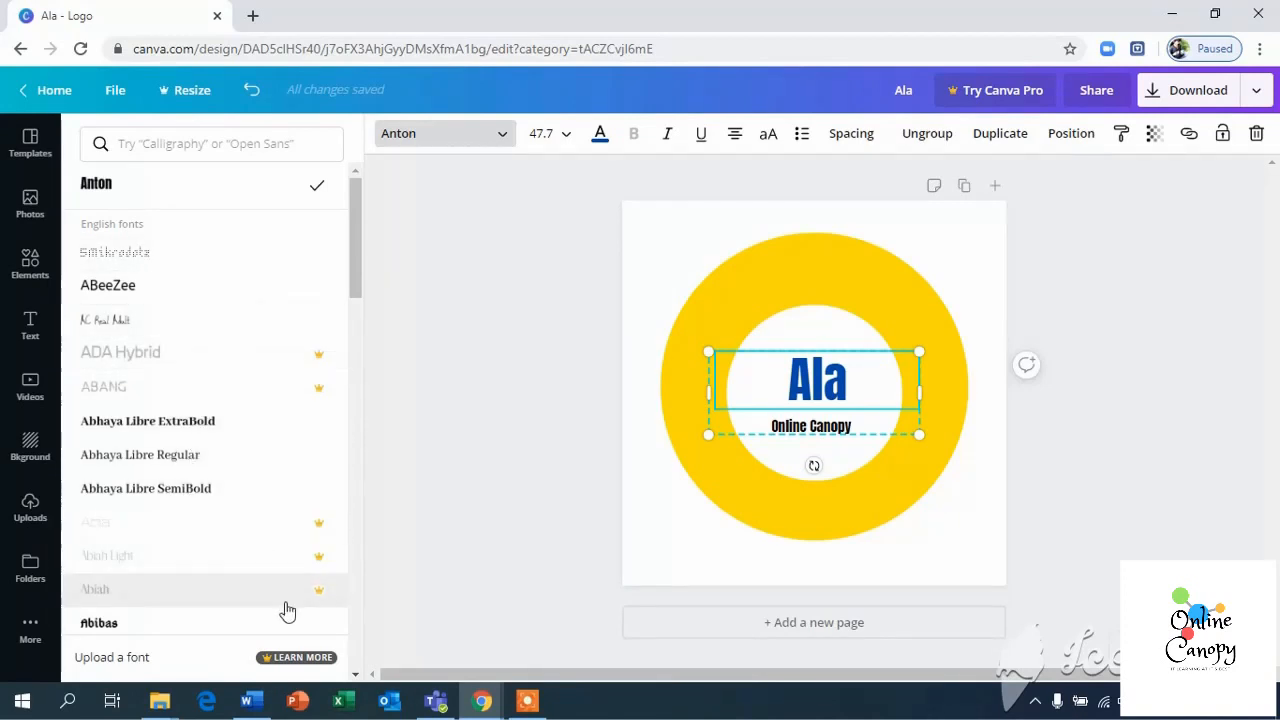
click(235, 631)
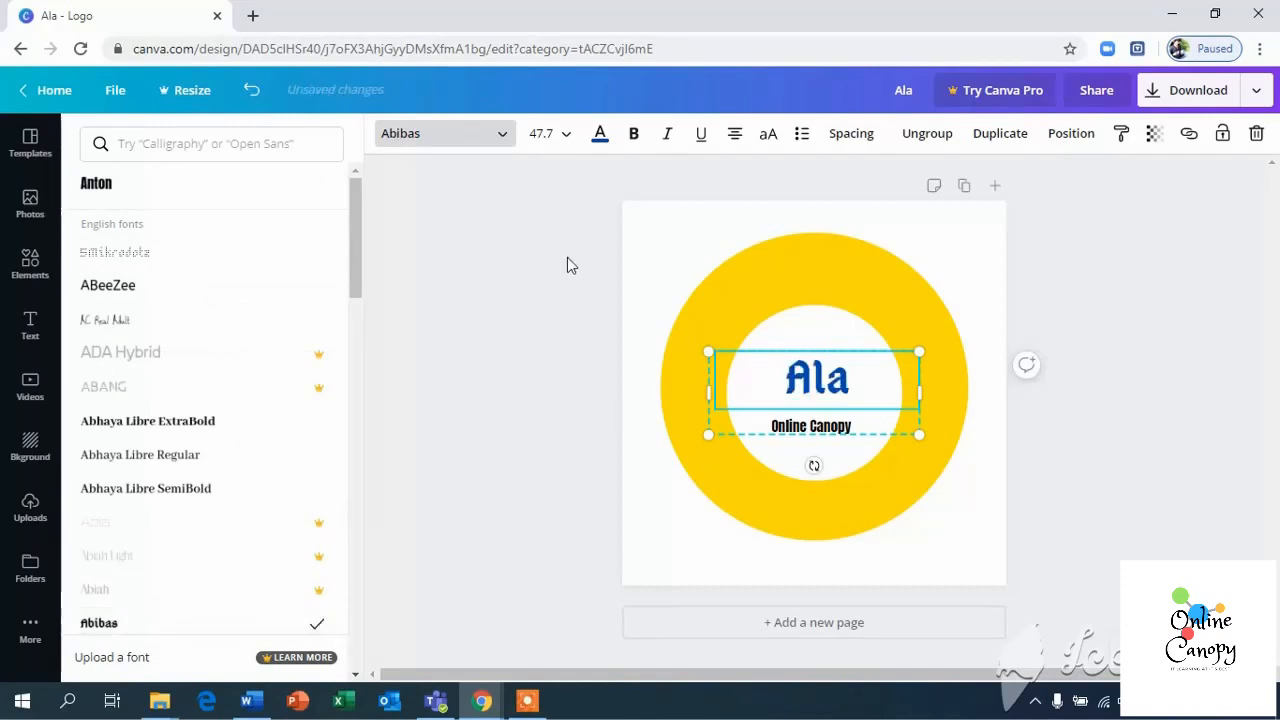
Set the font size of the logo's main title to 56.
click(566, 133)
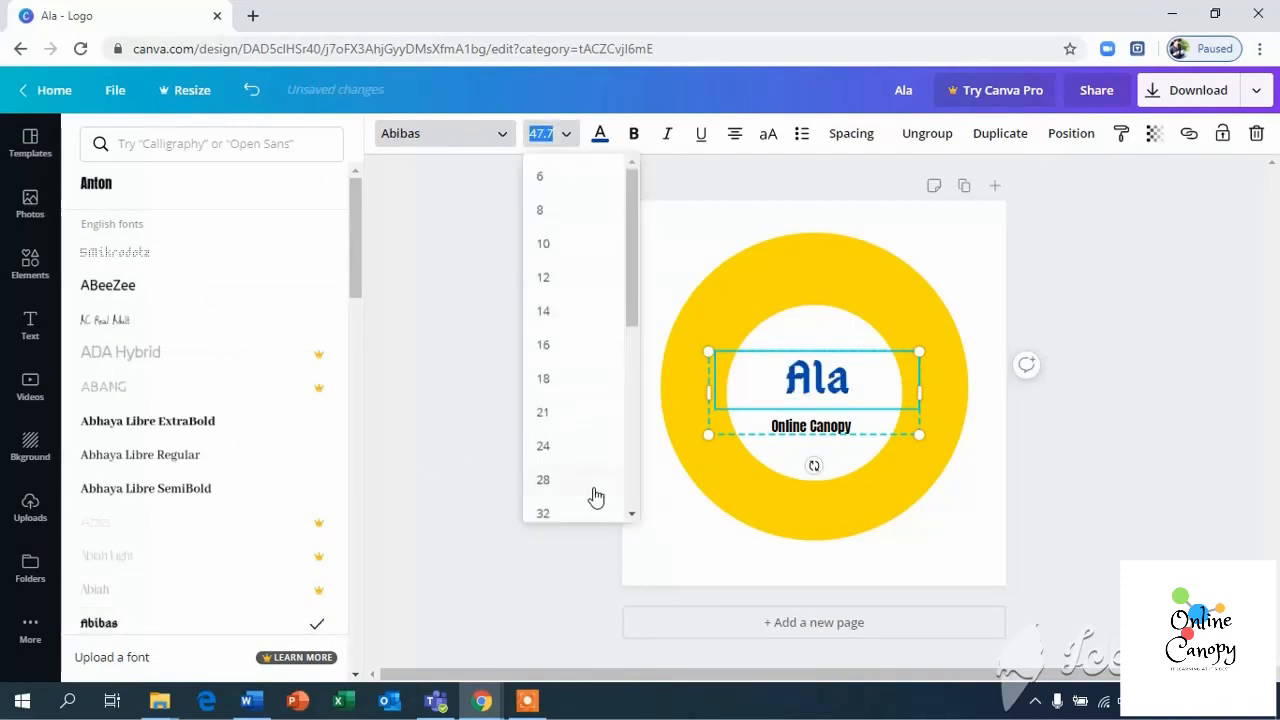
drag(629, 512, 629, 512)
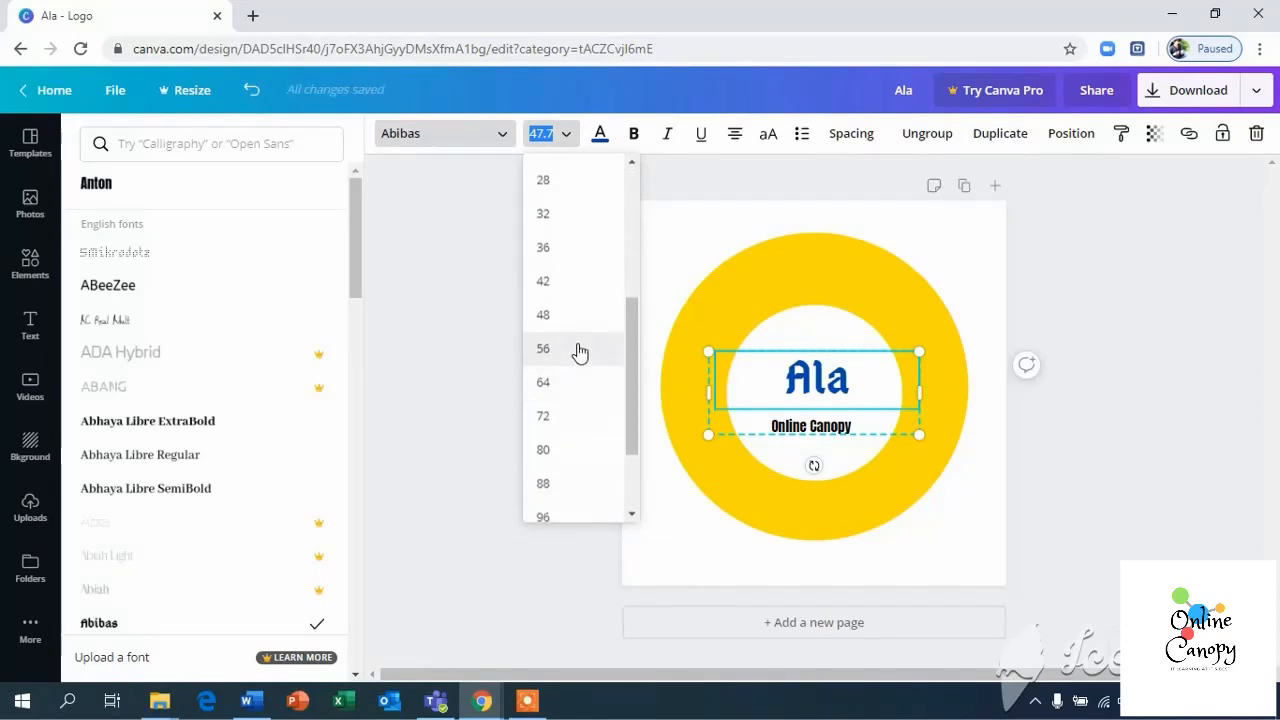
click(580, 351)
Recolour the "Online Canopy" tagline with the dark blue from the document colours.
click(826, 438)
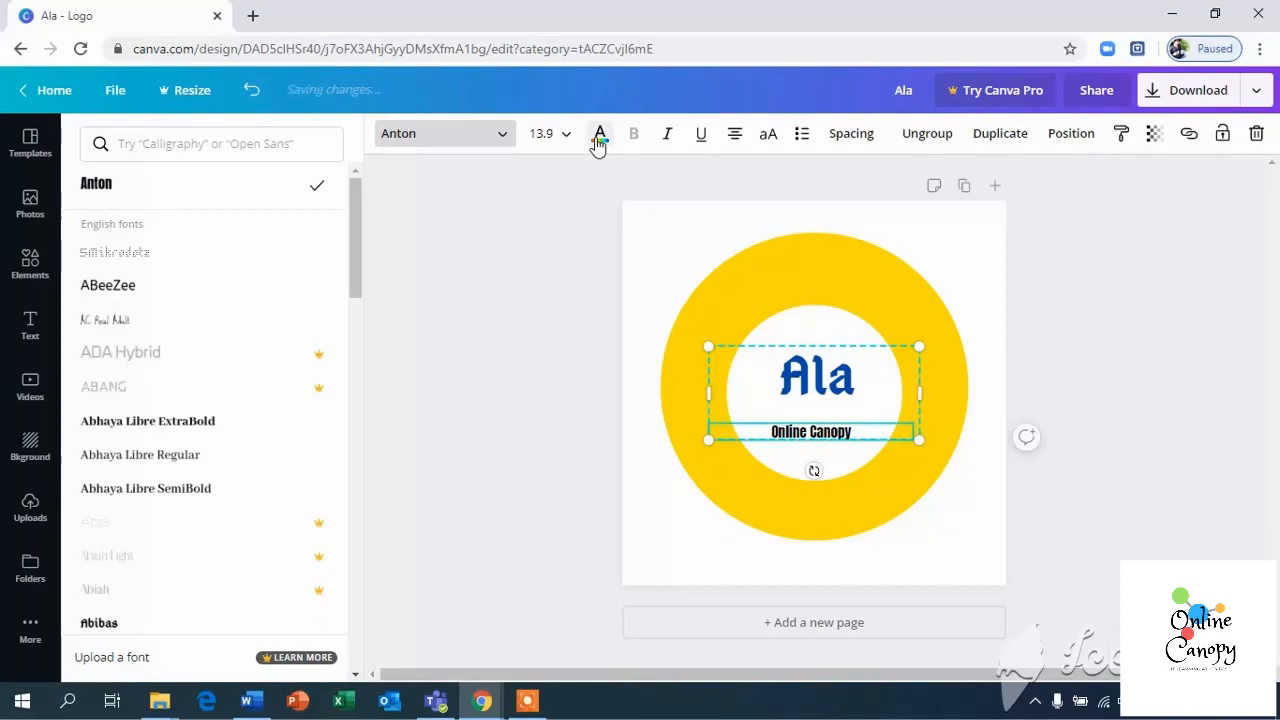
click(599, 138)
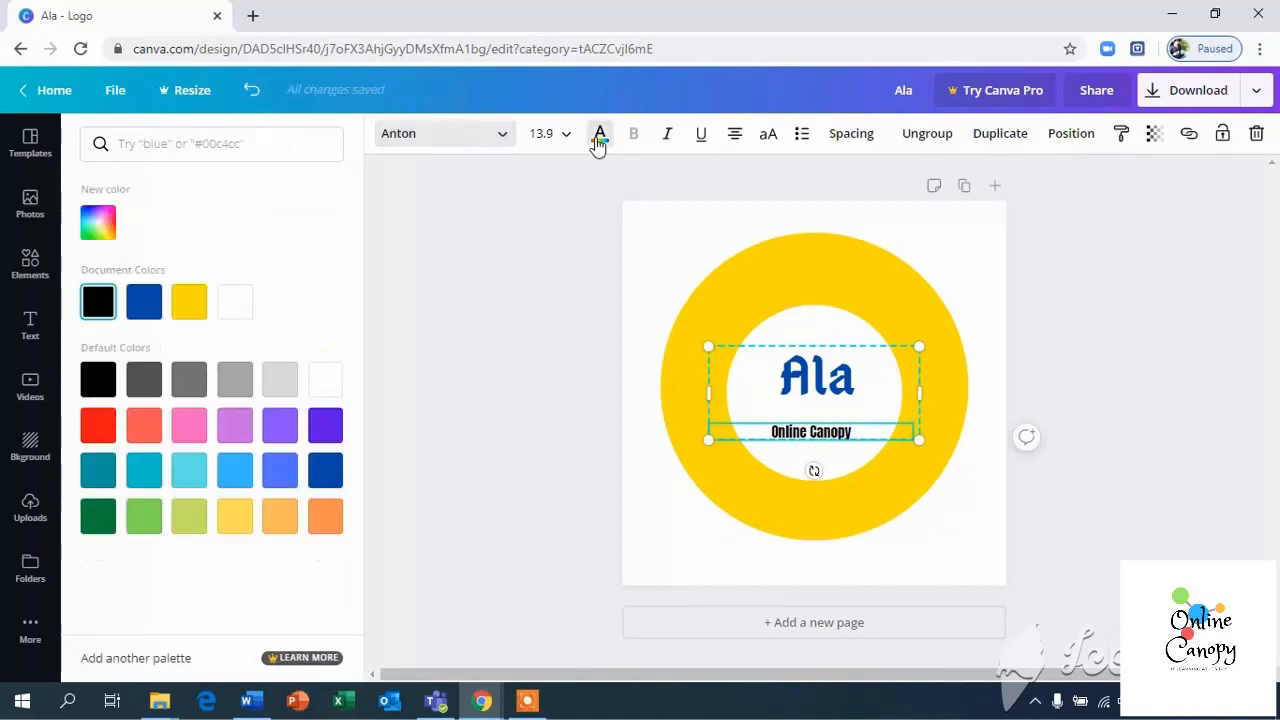
click(152, 308)
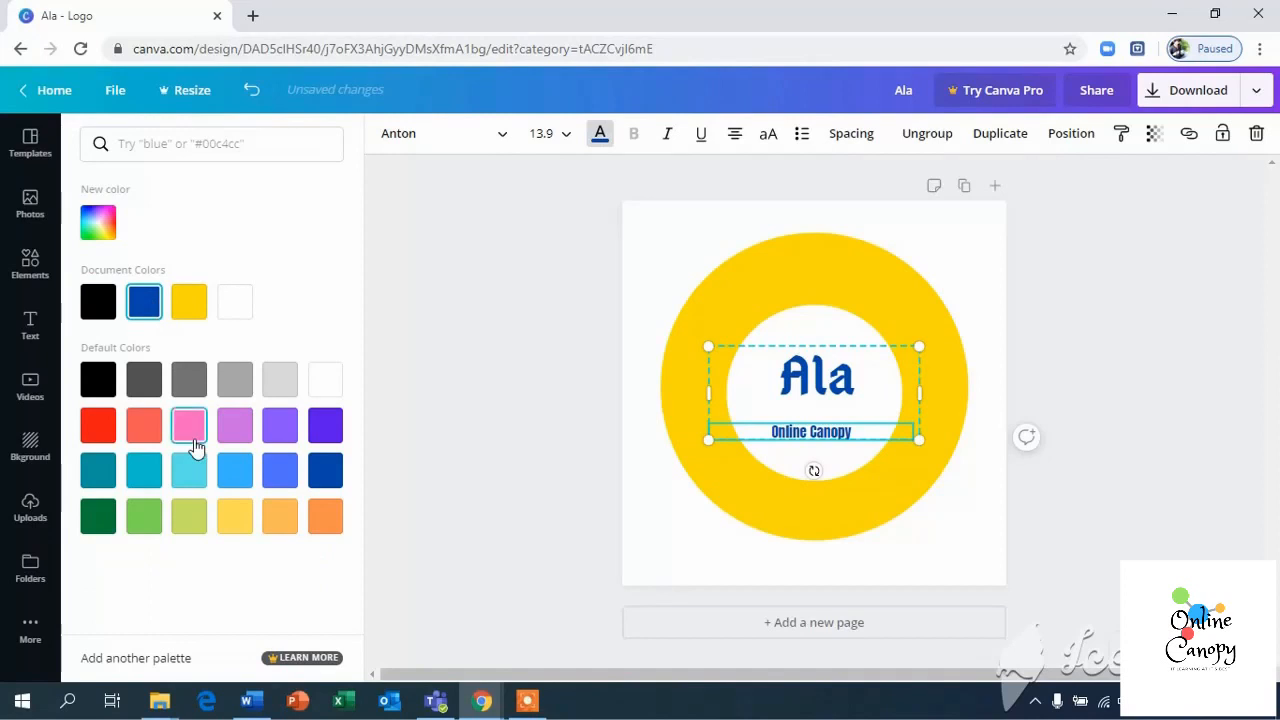
Recolour the "Online Canopy" tagline red from the default colours.
click(187, 310)
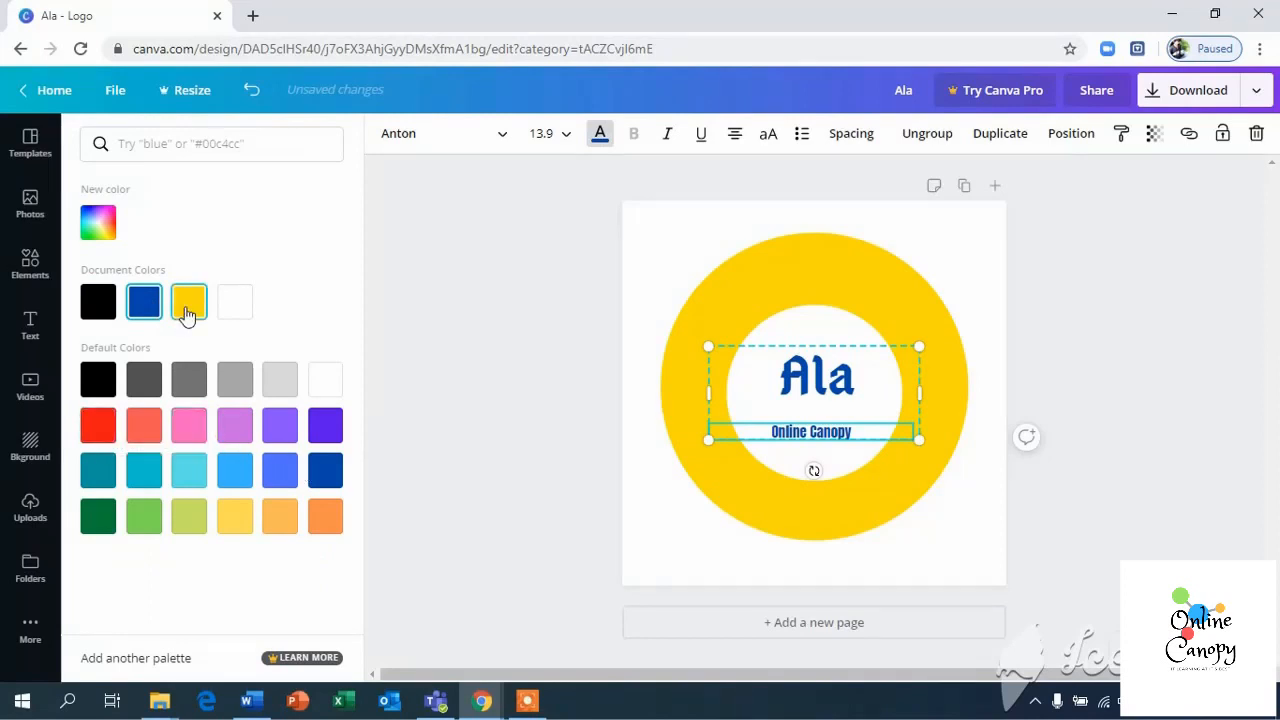
click(97, 433)
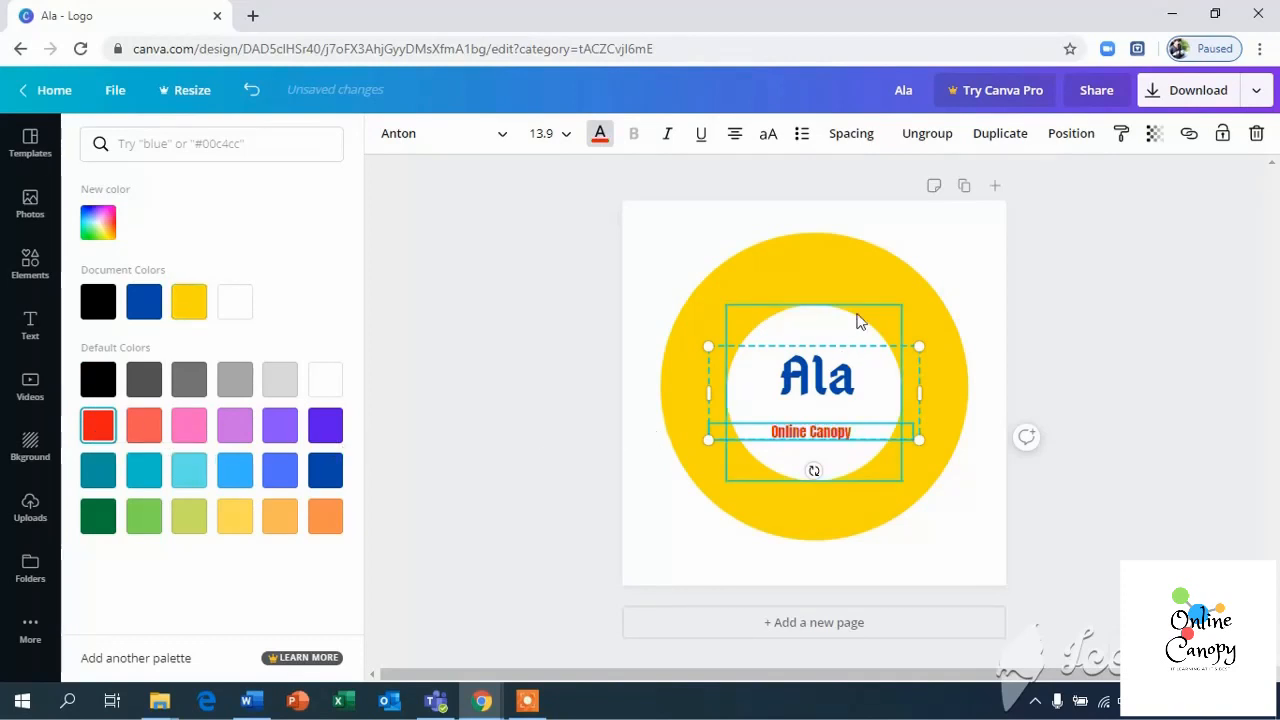
click(889, 285)
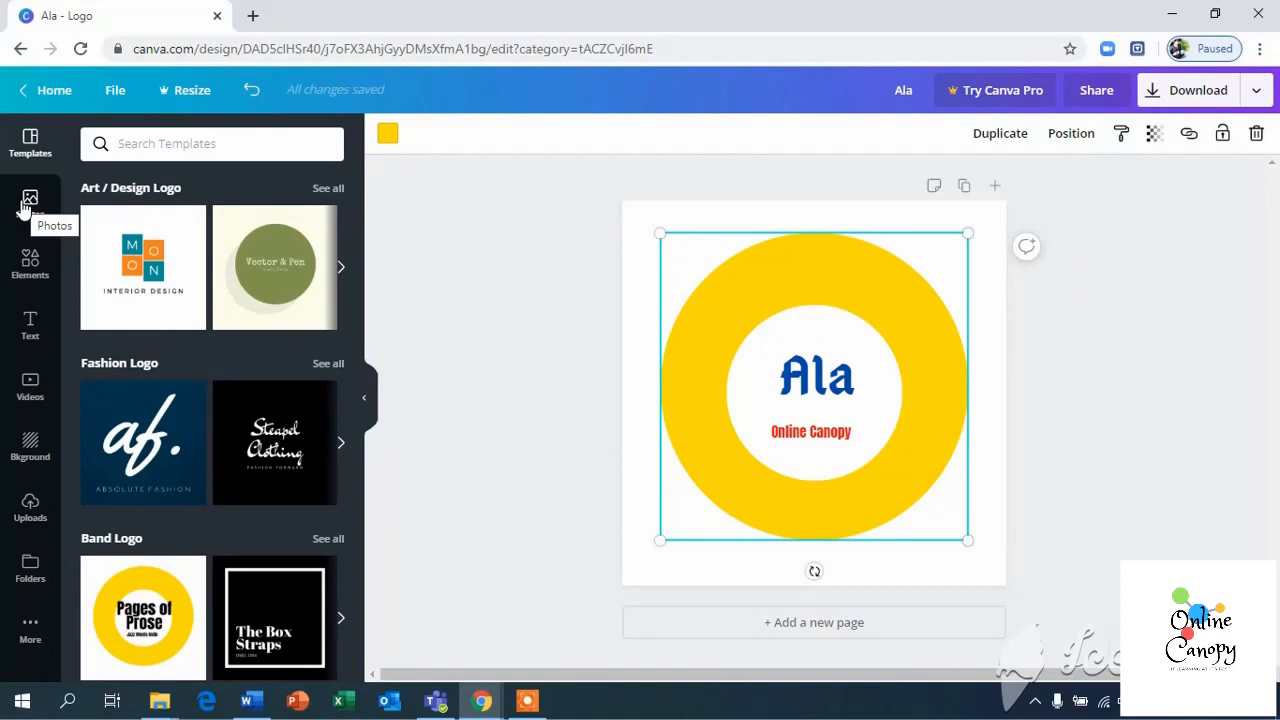
Try adding a square shape to the logo and undo it.
click(18, 272)
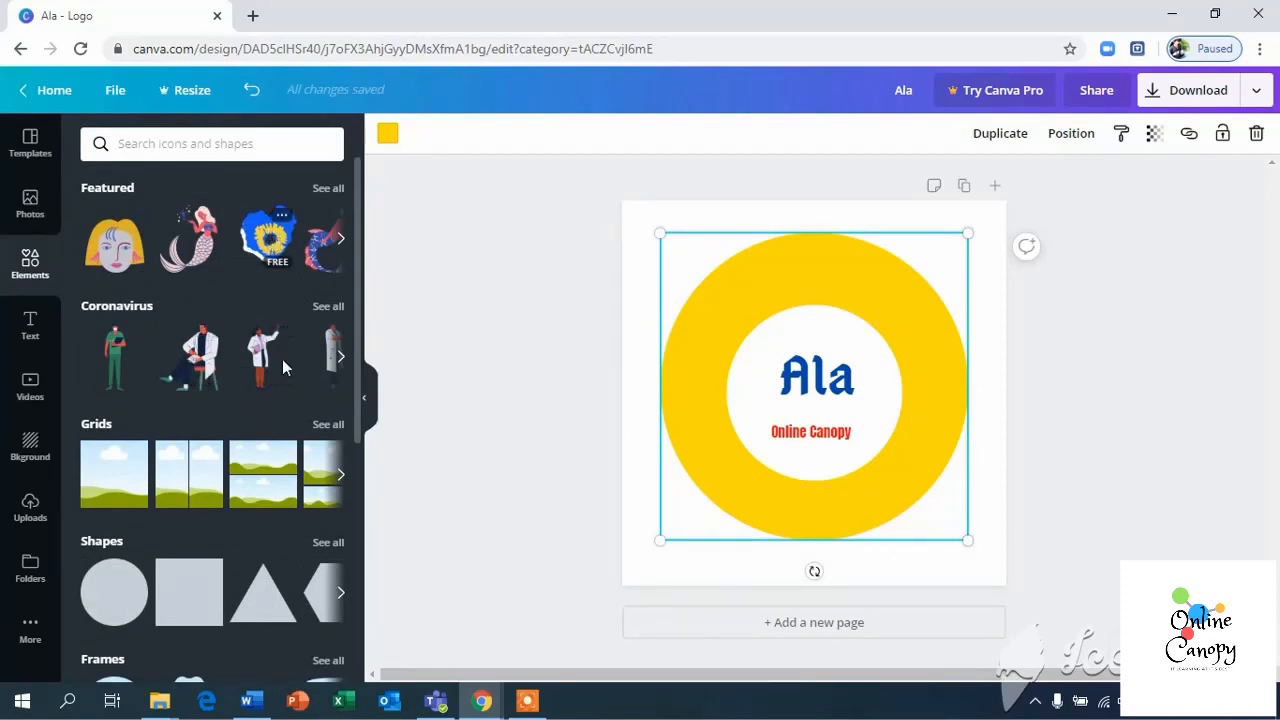
click(197, 609)
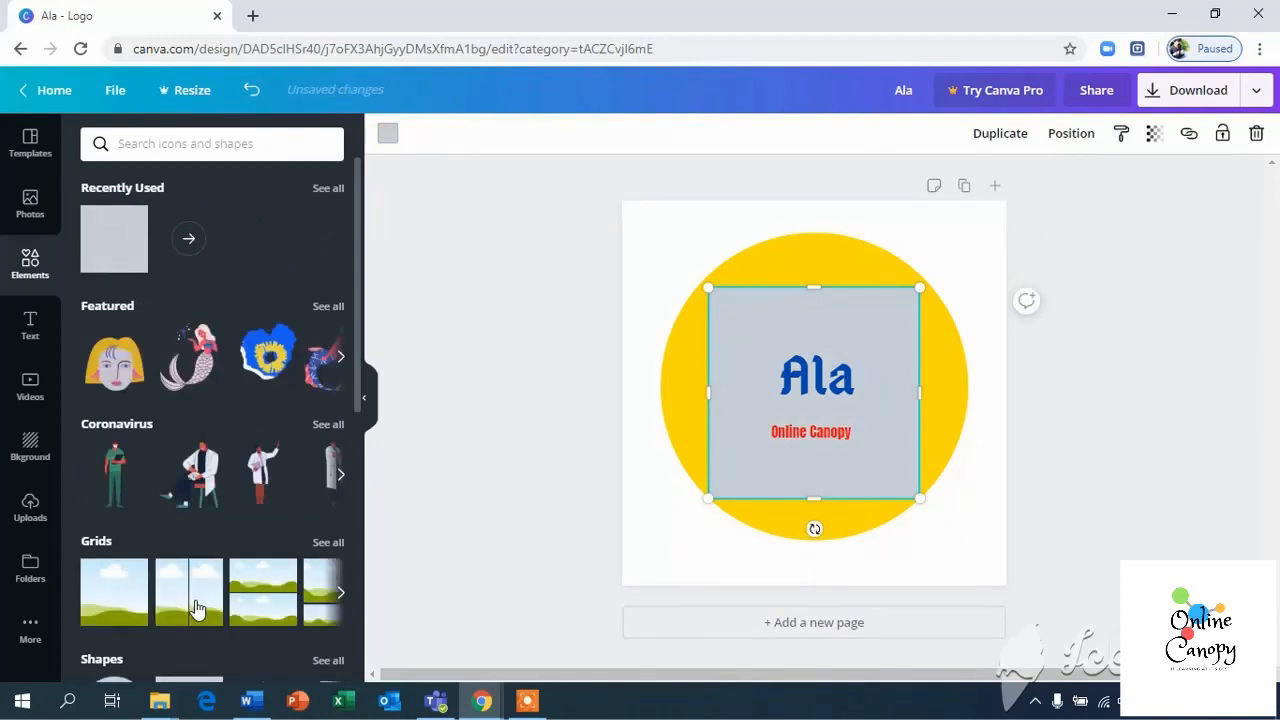
key(ctrl+z)
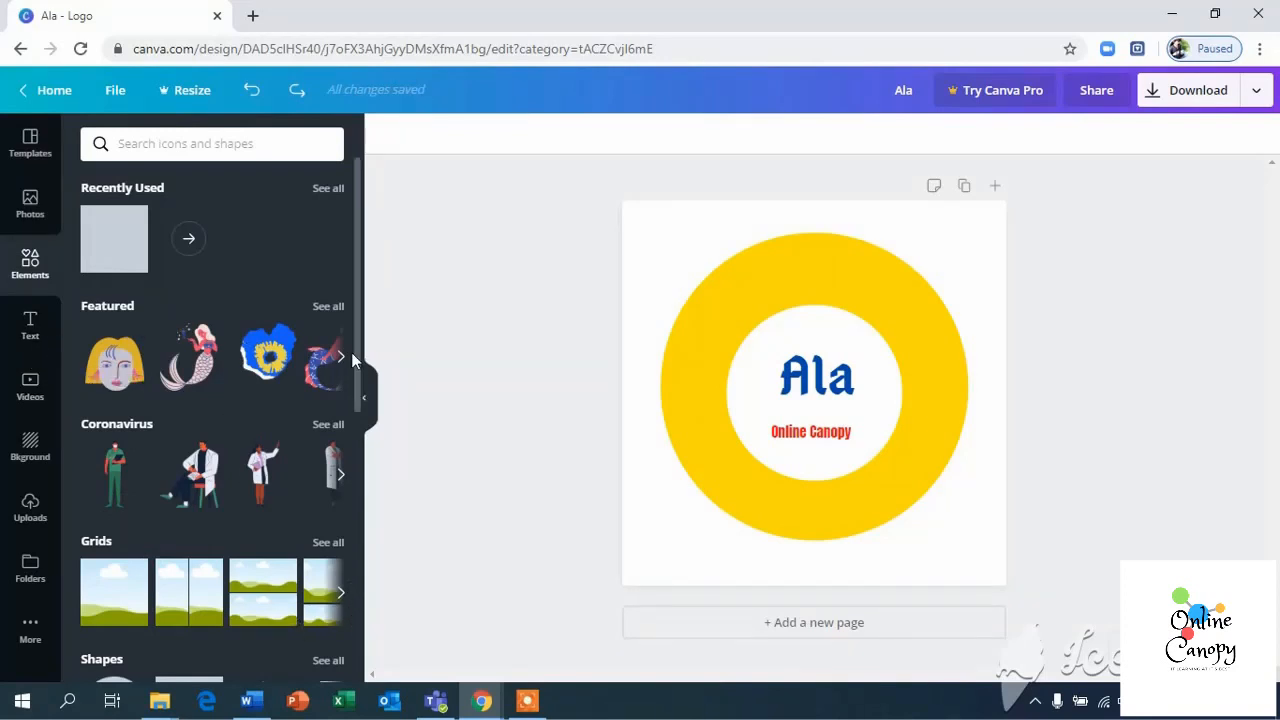
Try adding the ice cream cone sticker to the logo and delete it again.
drag(356, 361, 378, 614)
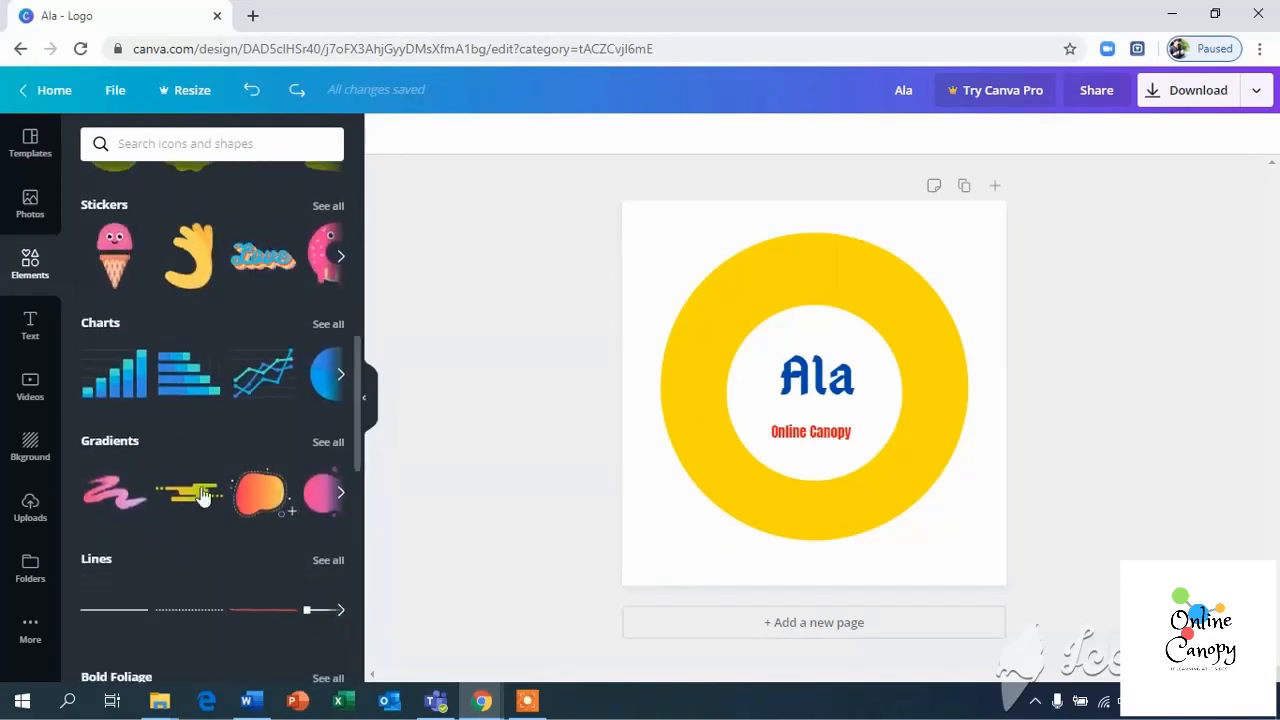
click(114, 262)
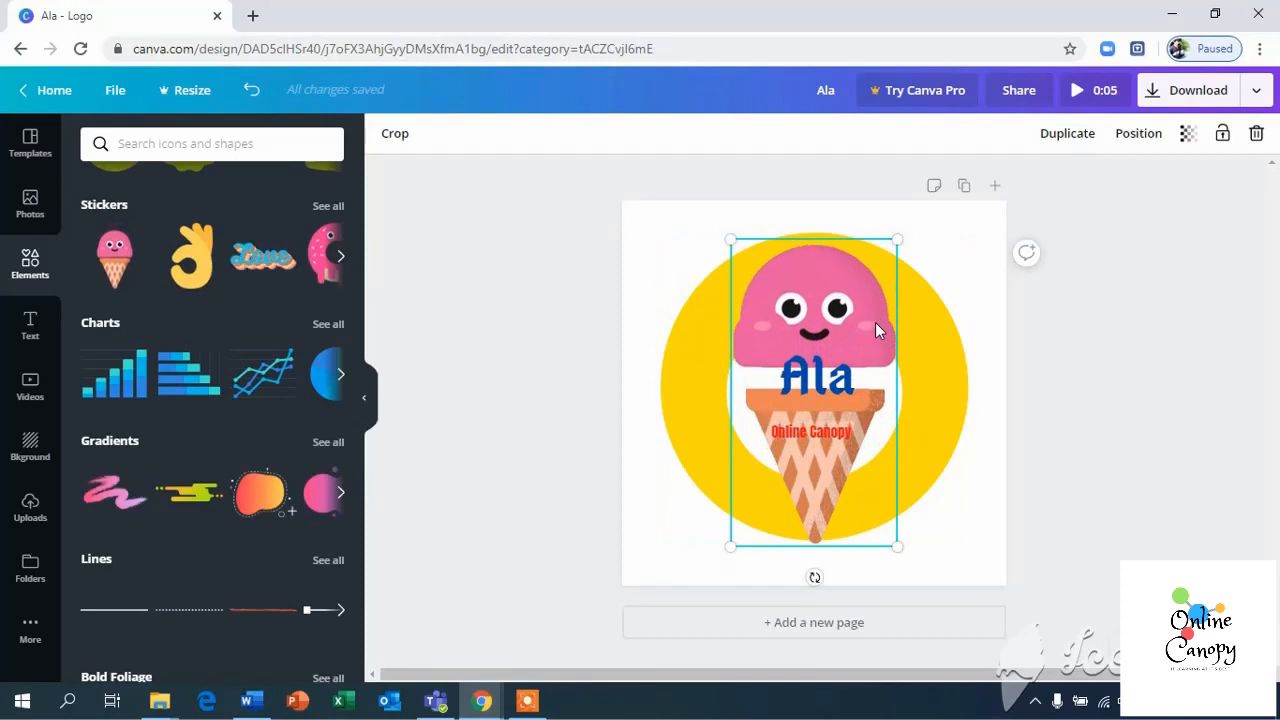
key(Delete)
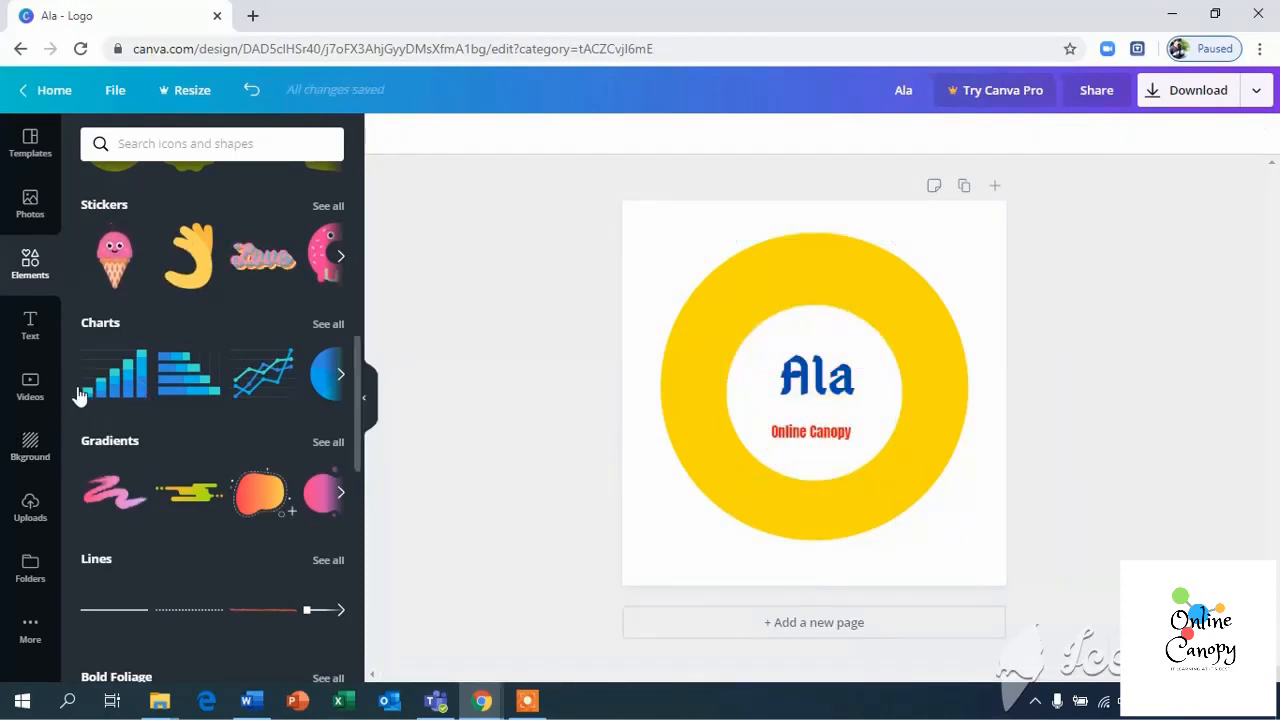
Add the "White Christmas" font combination to the logo and move it down, clear of the blue "Ala" title.
click(29, 330)
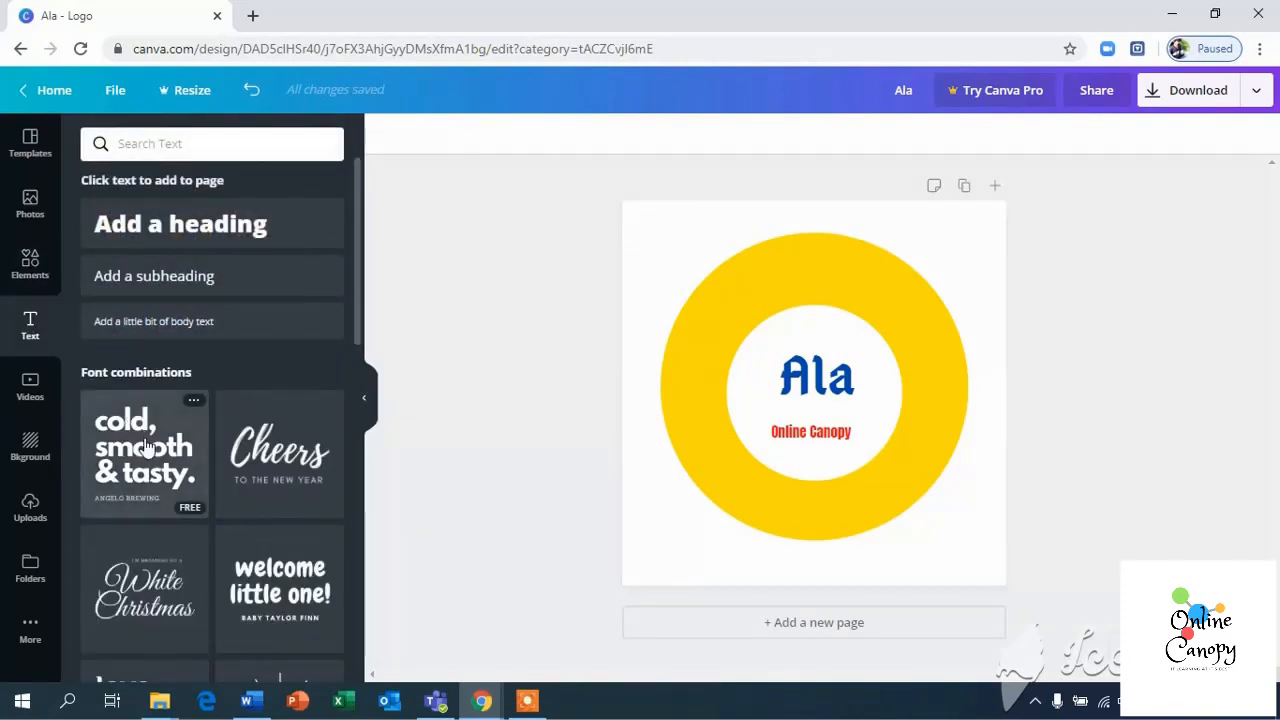
click(147, 571)
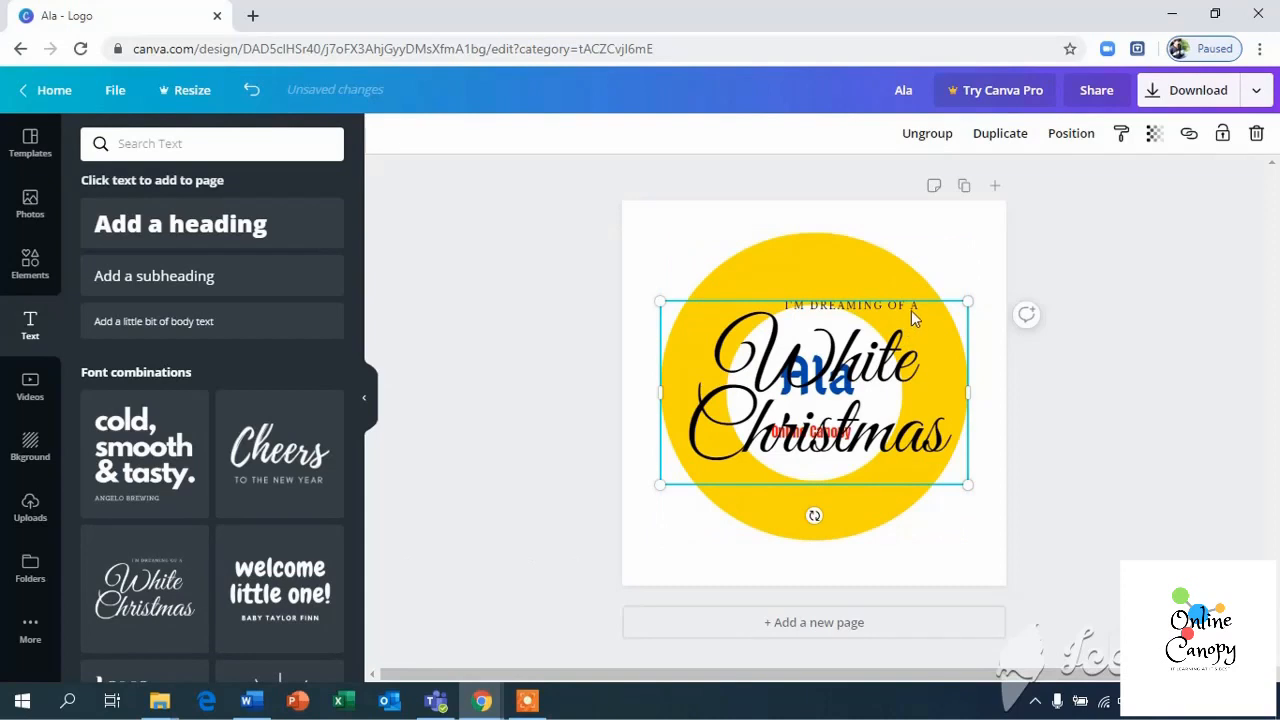
drag(932, 298, 933, 350)
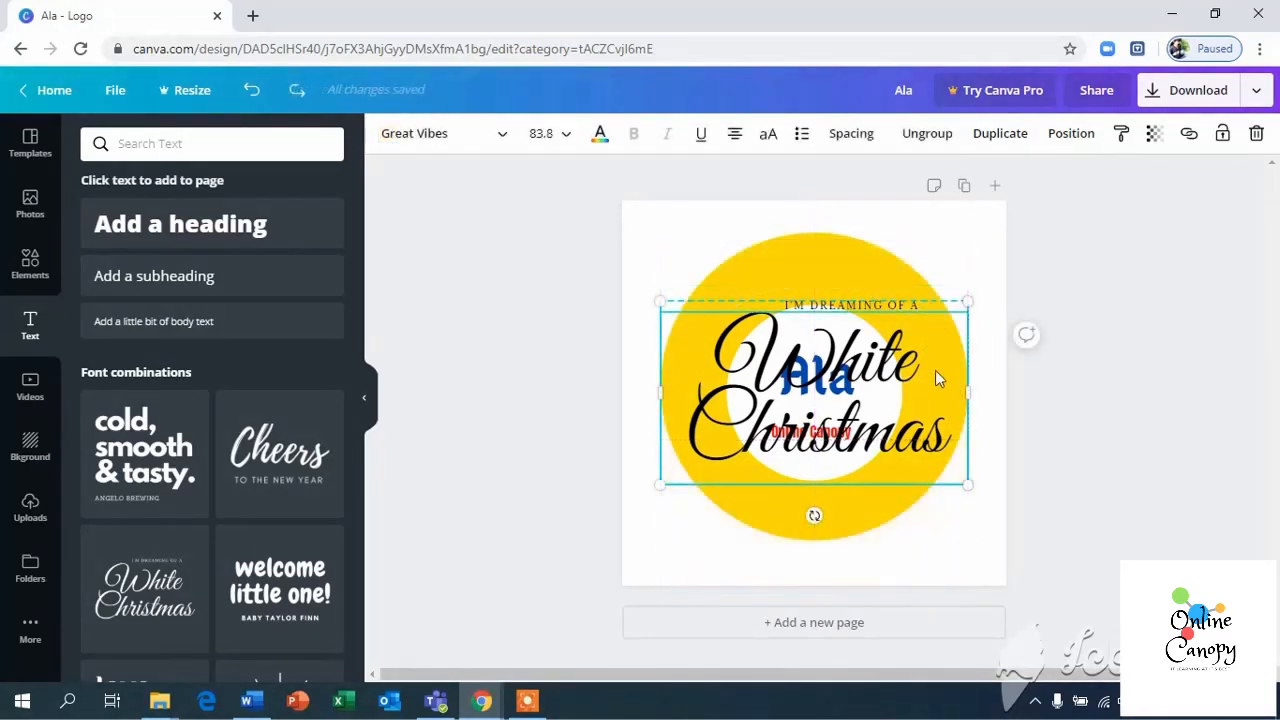
drag(934, 371, 941, 453)
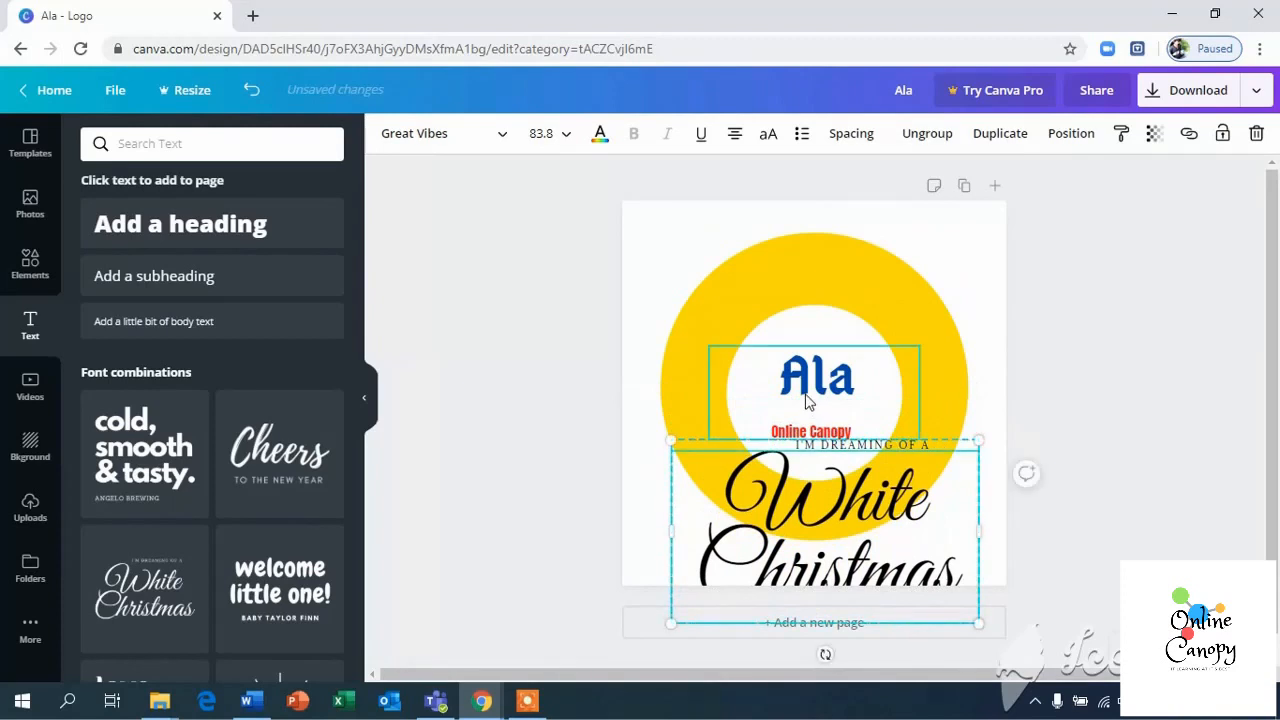
Delete the blue "Ala" title and move the "White Christmas" text group up over the white circle.
click(810, 402)
key(Delete)
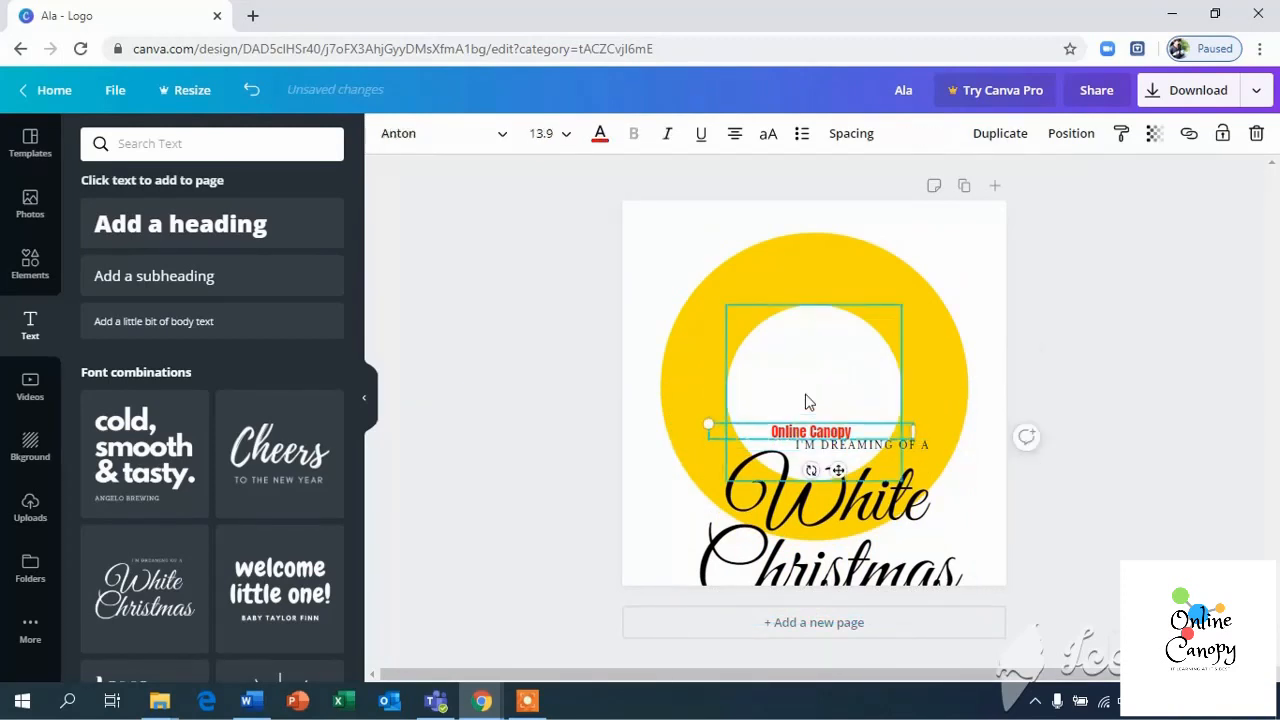
click(849, 327)
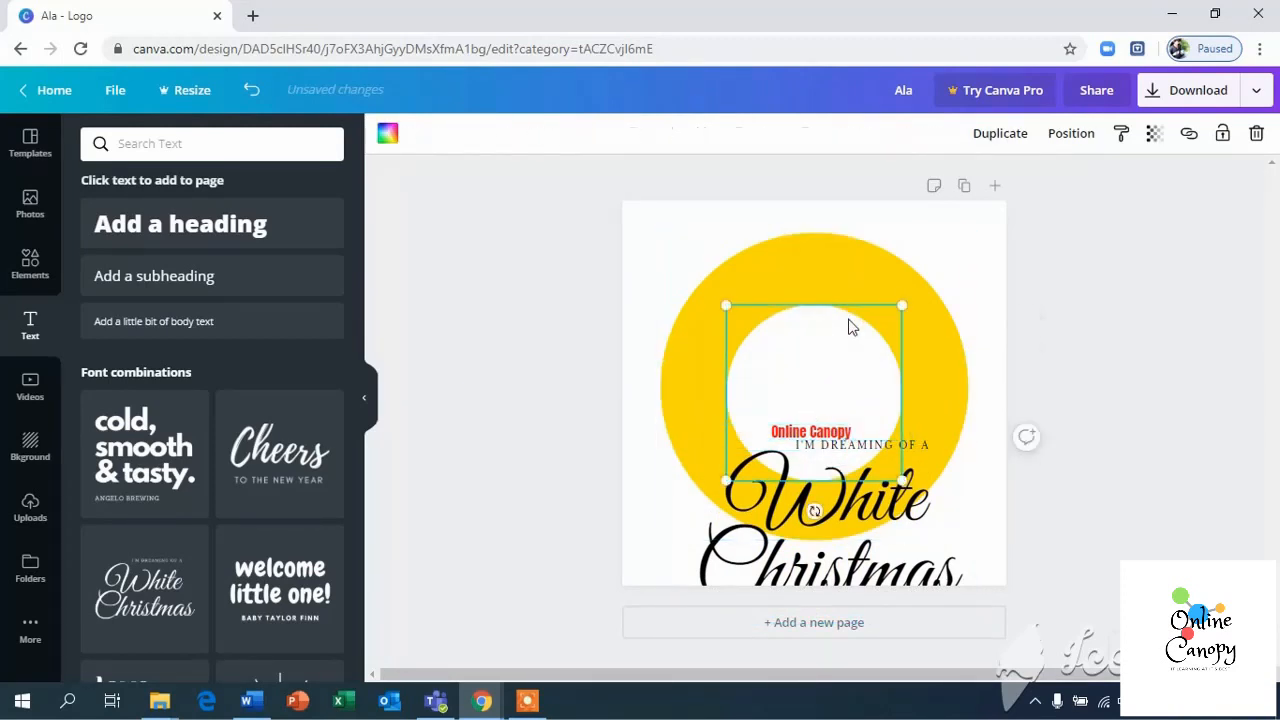
drag(868, 443, 868, 269)
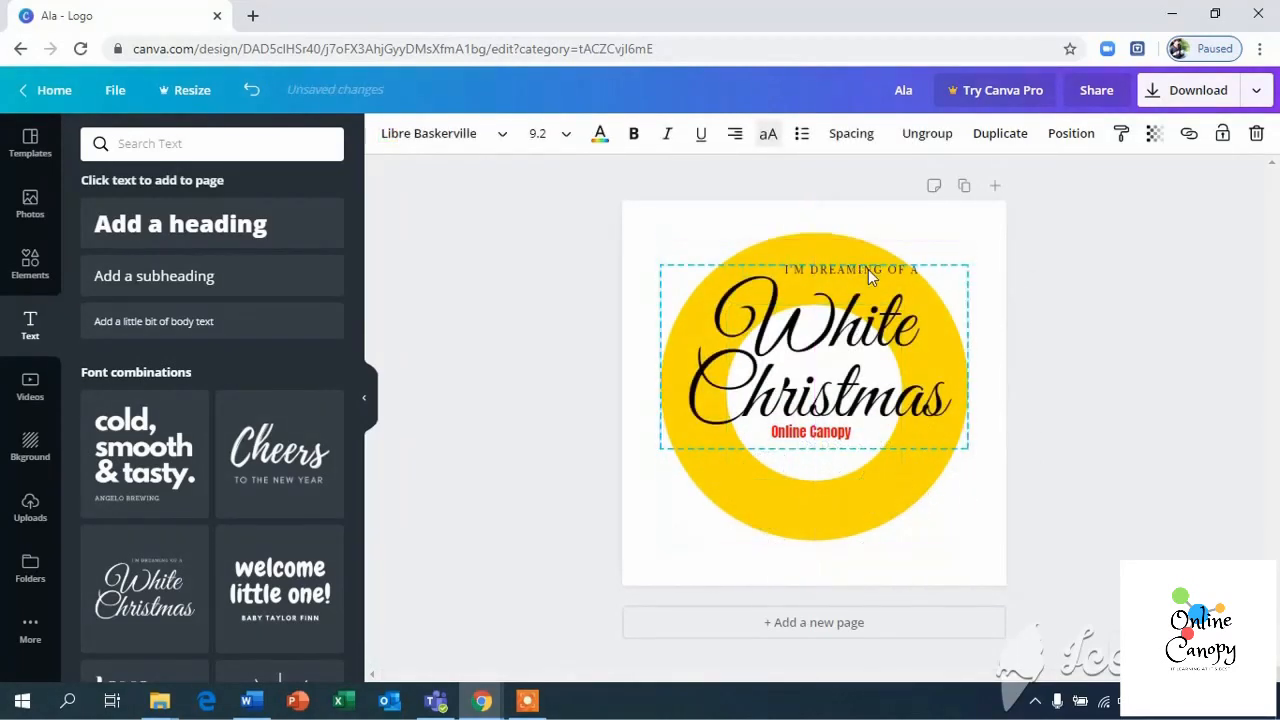
Replace the "White Christmas" text with "Ala" and "Ice-cream" on two lines, using the suggested hyphenated spelling.
click(940, 393)
click(945, 411)
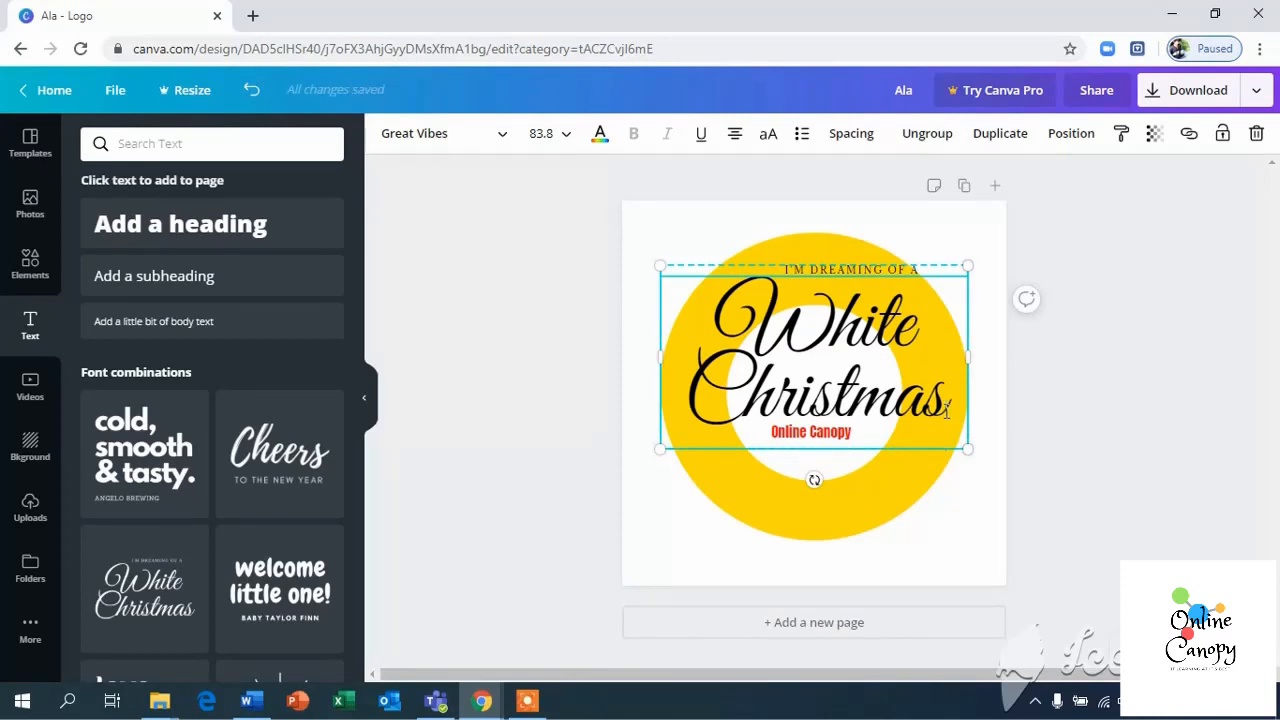
double_click(945, 411)
key(ctrl+a)
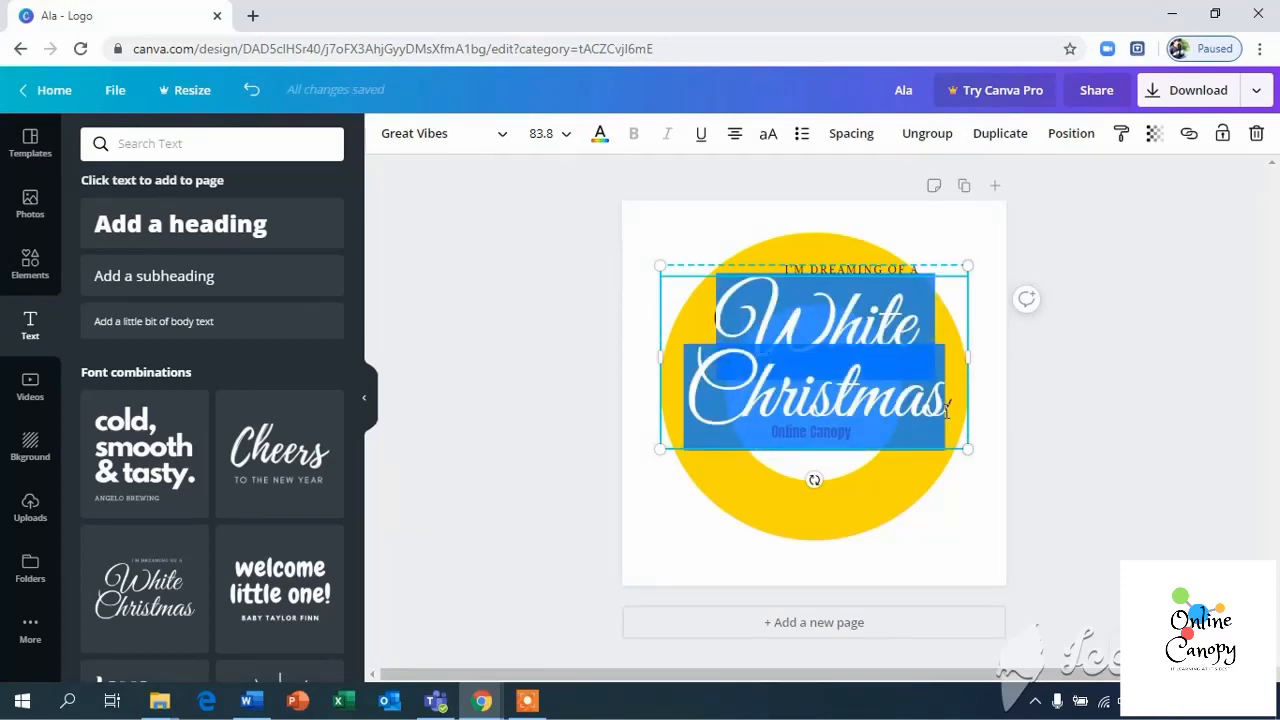
text(Ala)
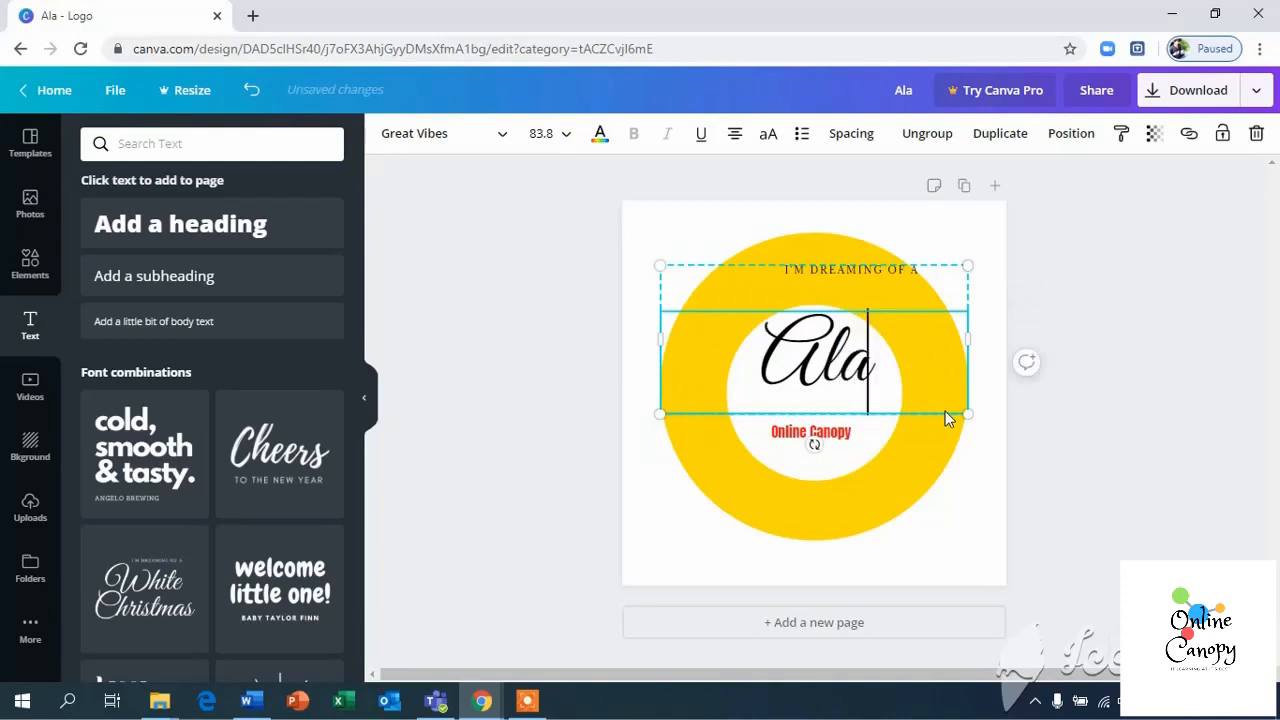
key(Return)
text(I)
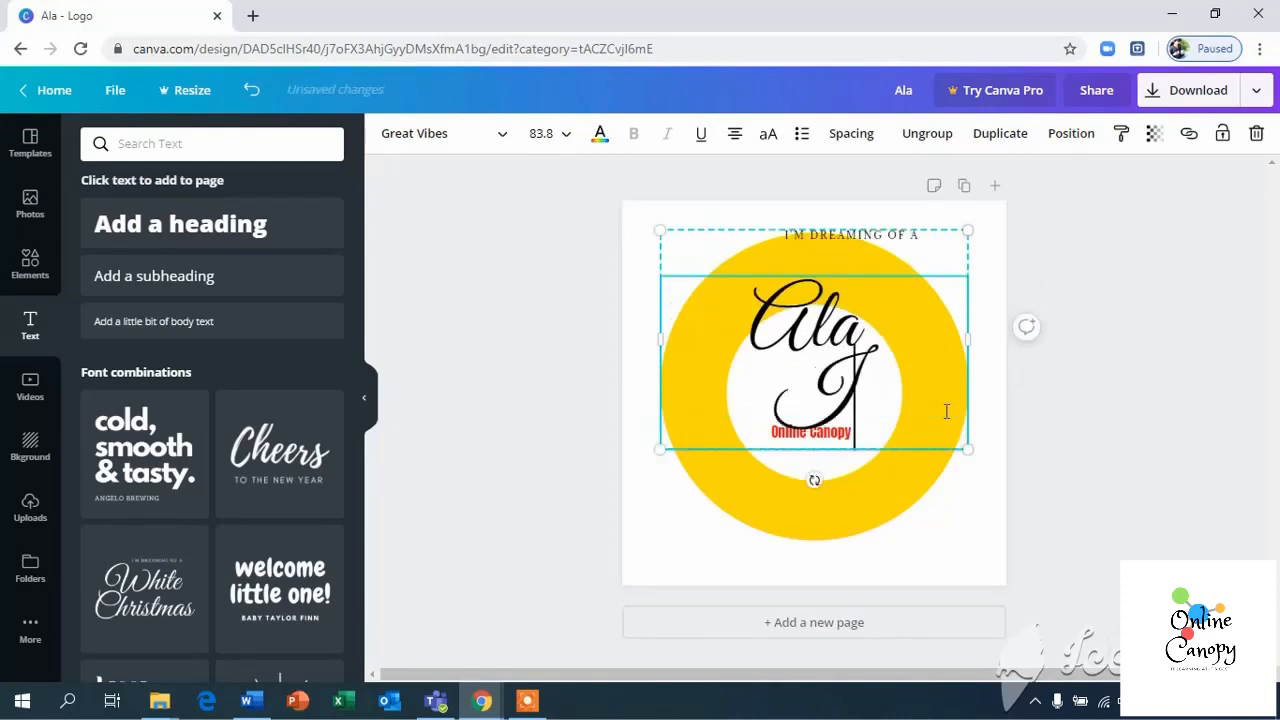
text(cecream)
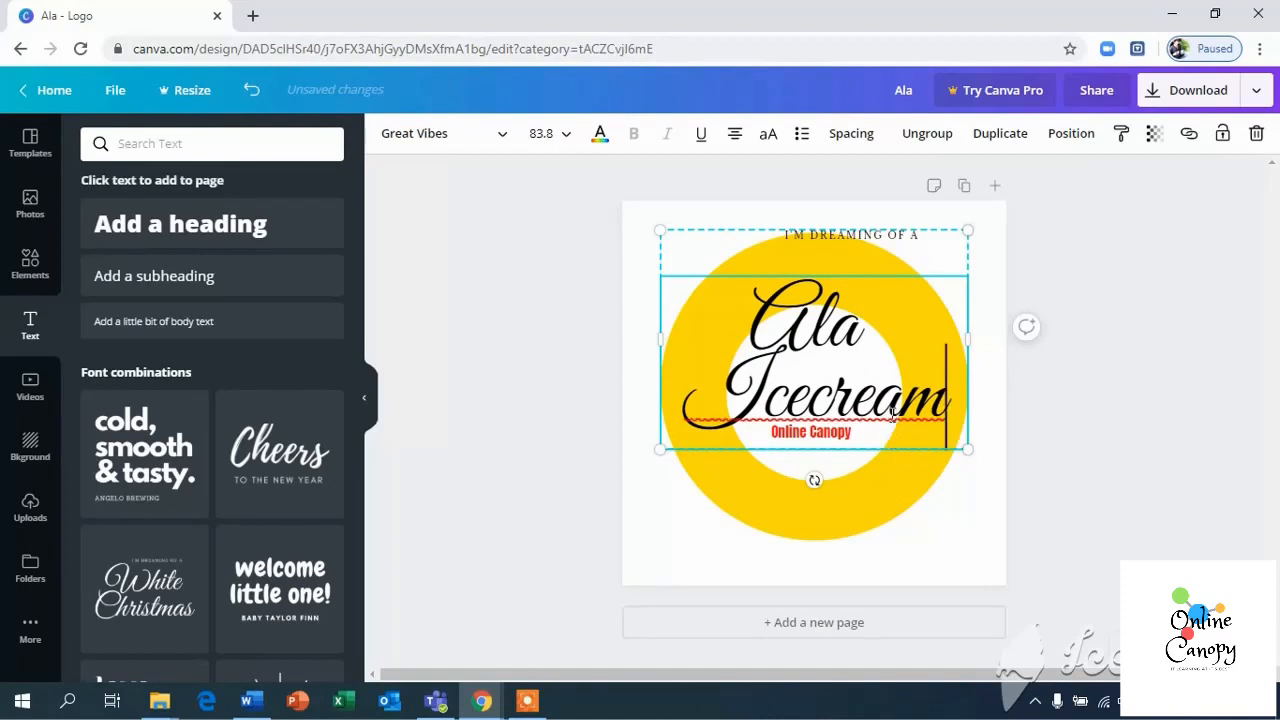
right_click(838, 410)
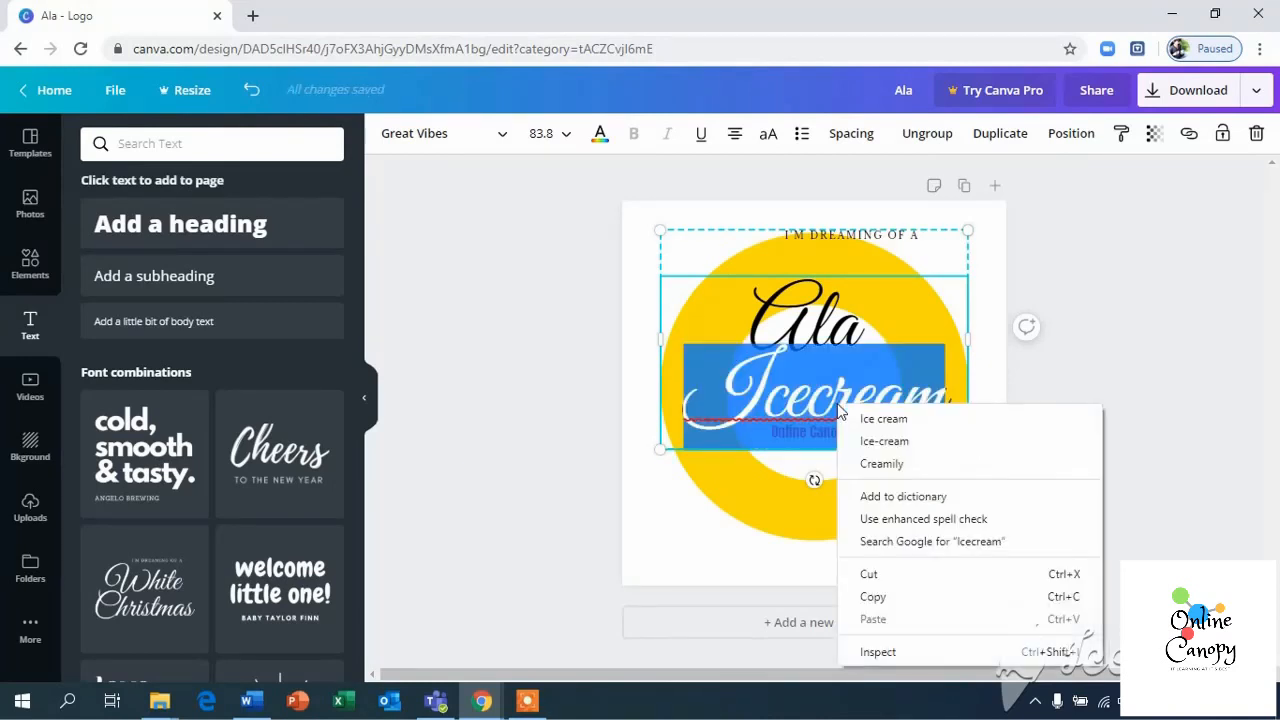
click(879, 446)
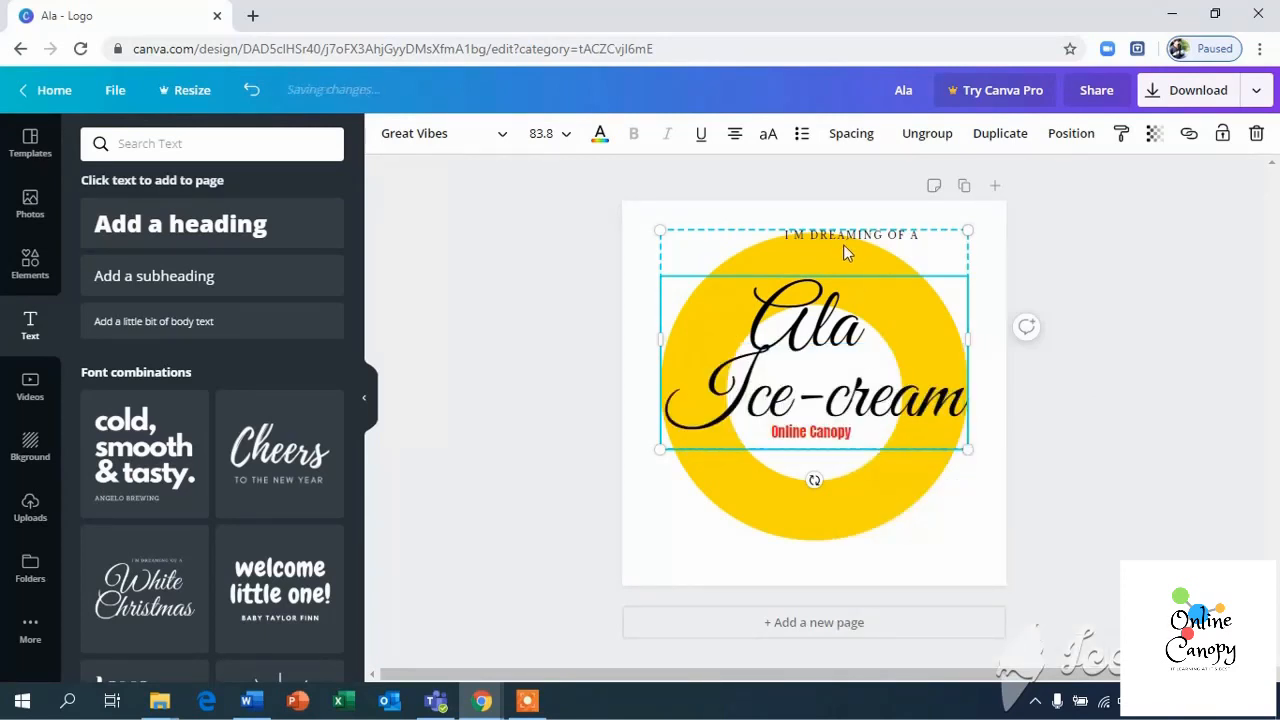
click(824, 440)
click(833, 463)
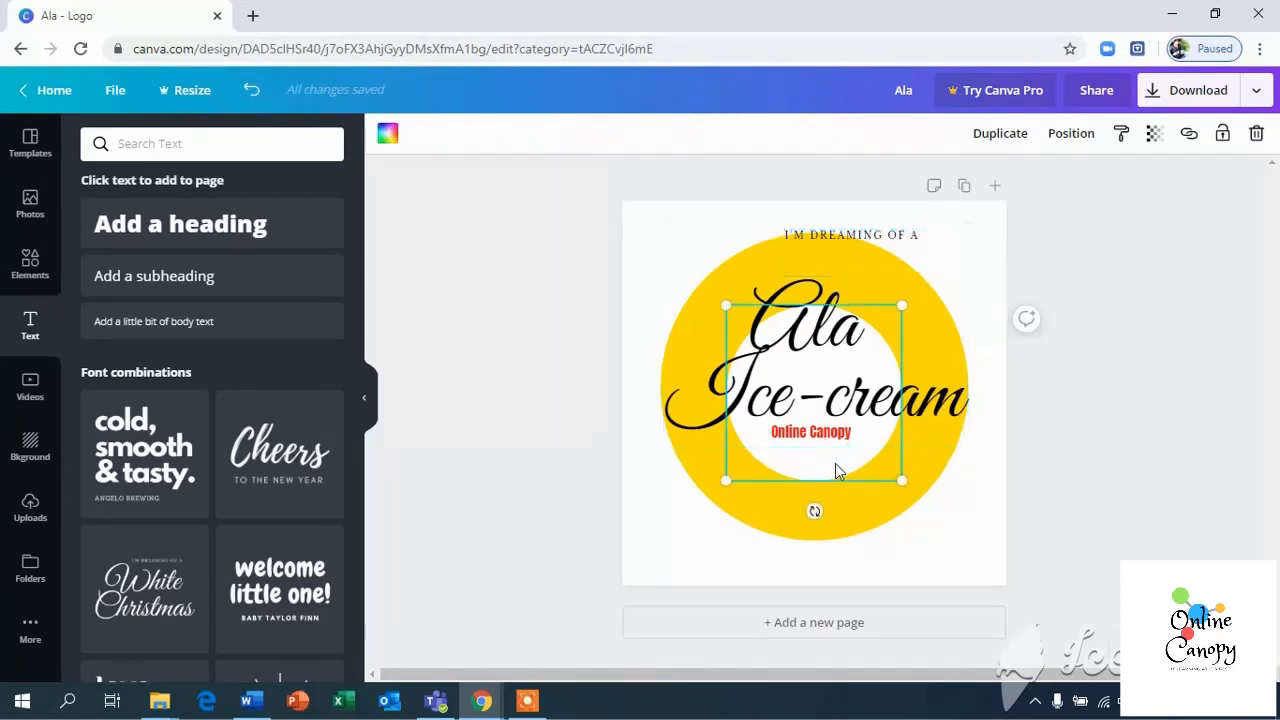
drag(835, 463, 836, 481)
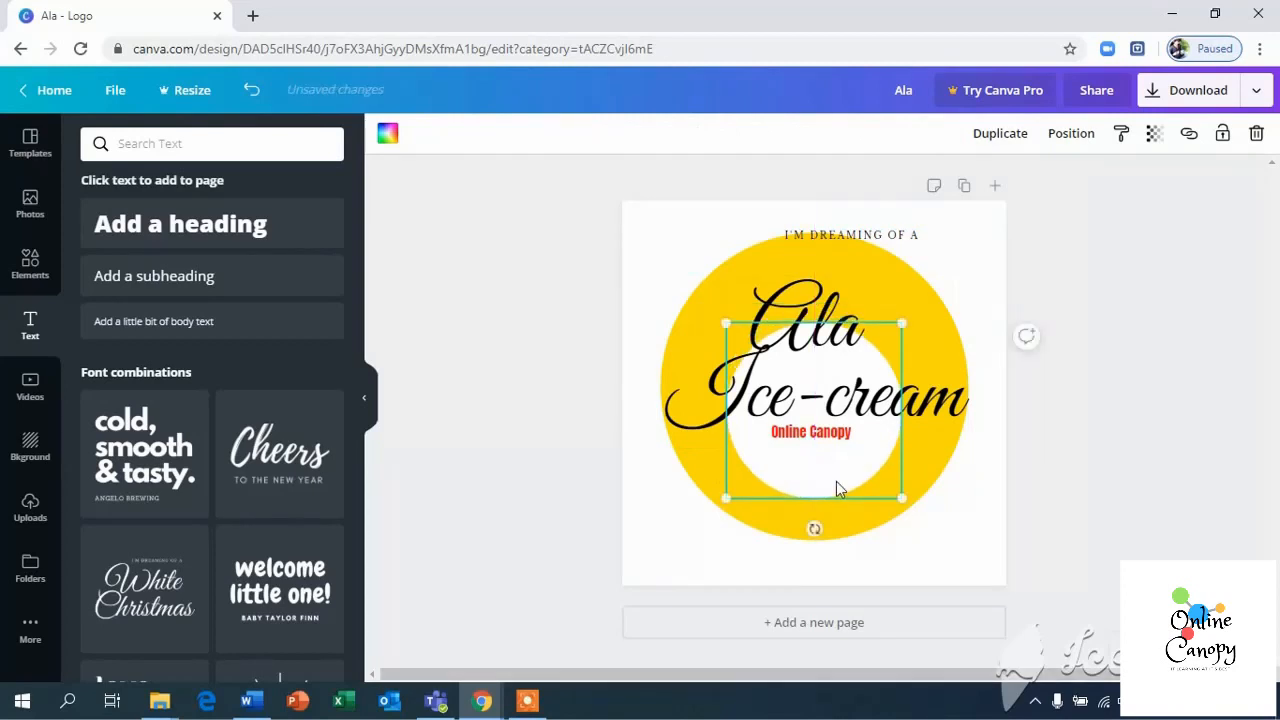
click(847, 444)
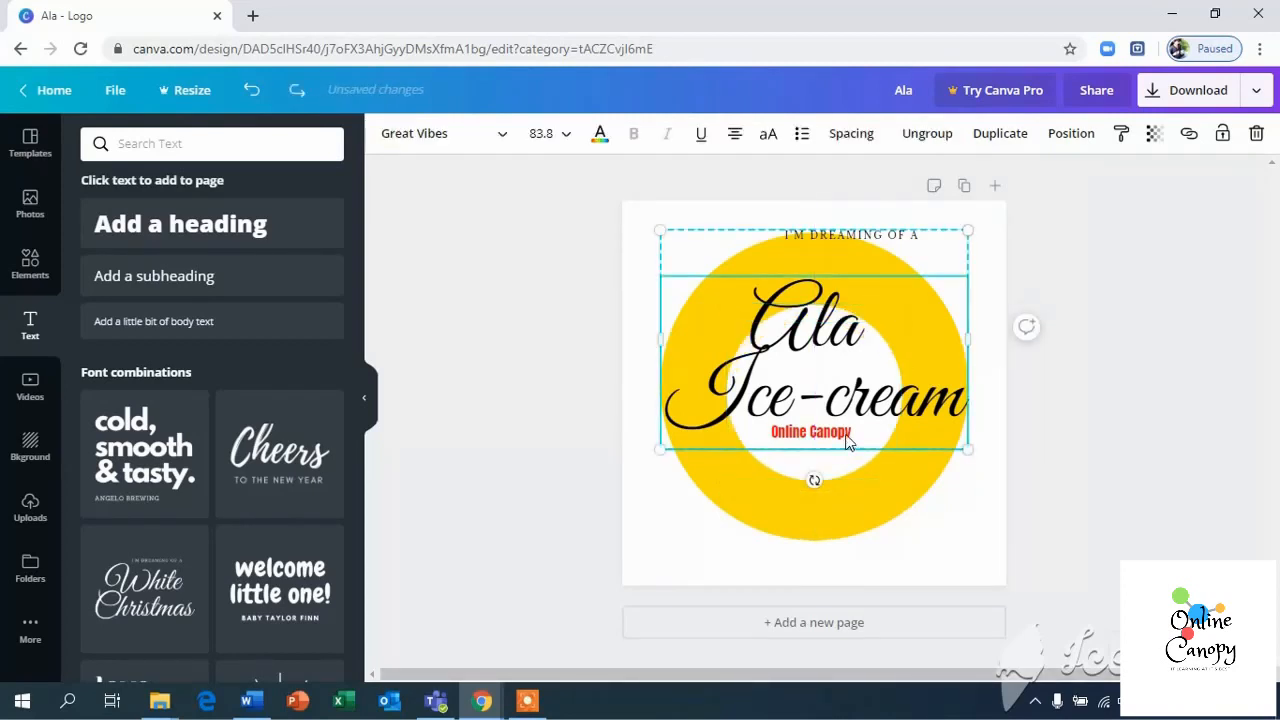
Move the "Online Canopy" tagline to the lower part of the white circle and centre the "Ala Ice-cream" text group above it.
drag(910, 239, 949, 205)
drag(806, 432, 810, 462)
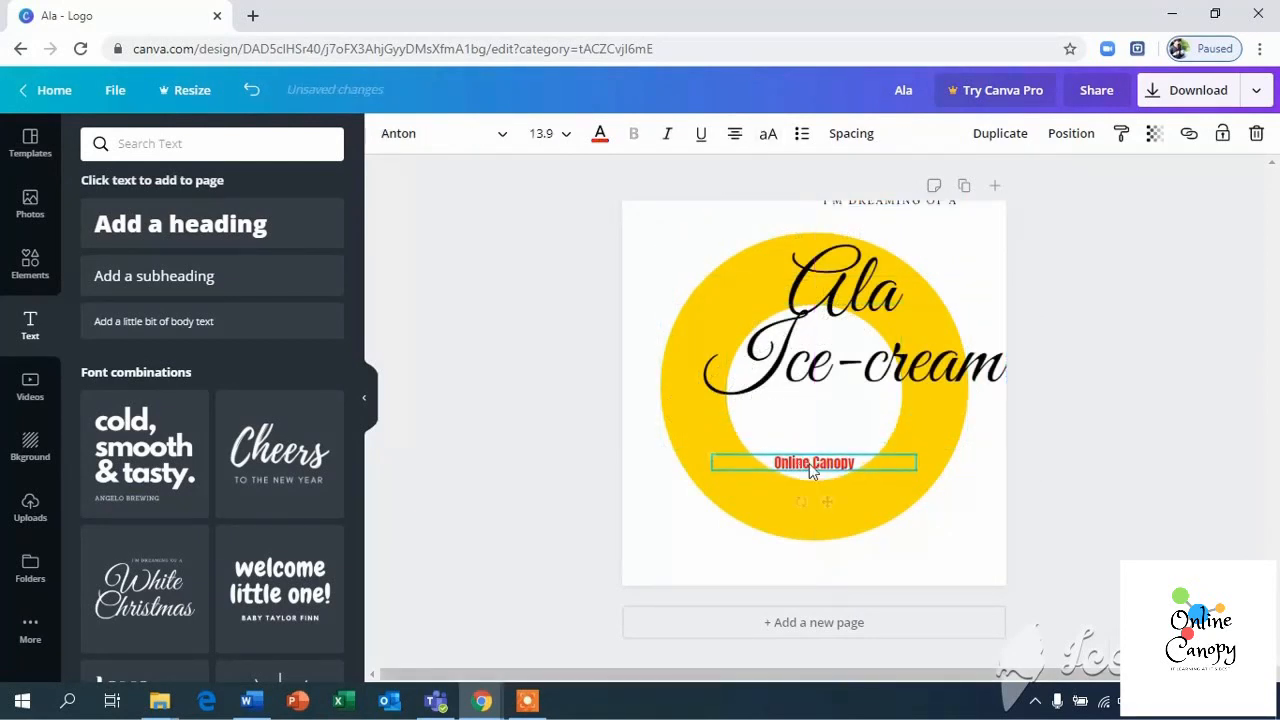
click(869, 330)
drag(878, 215, 837, 263)
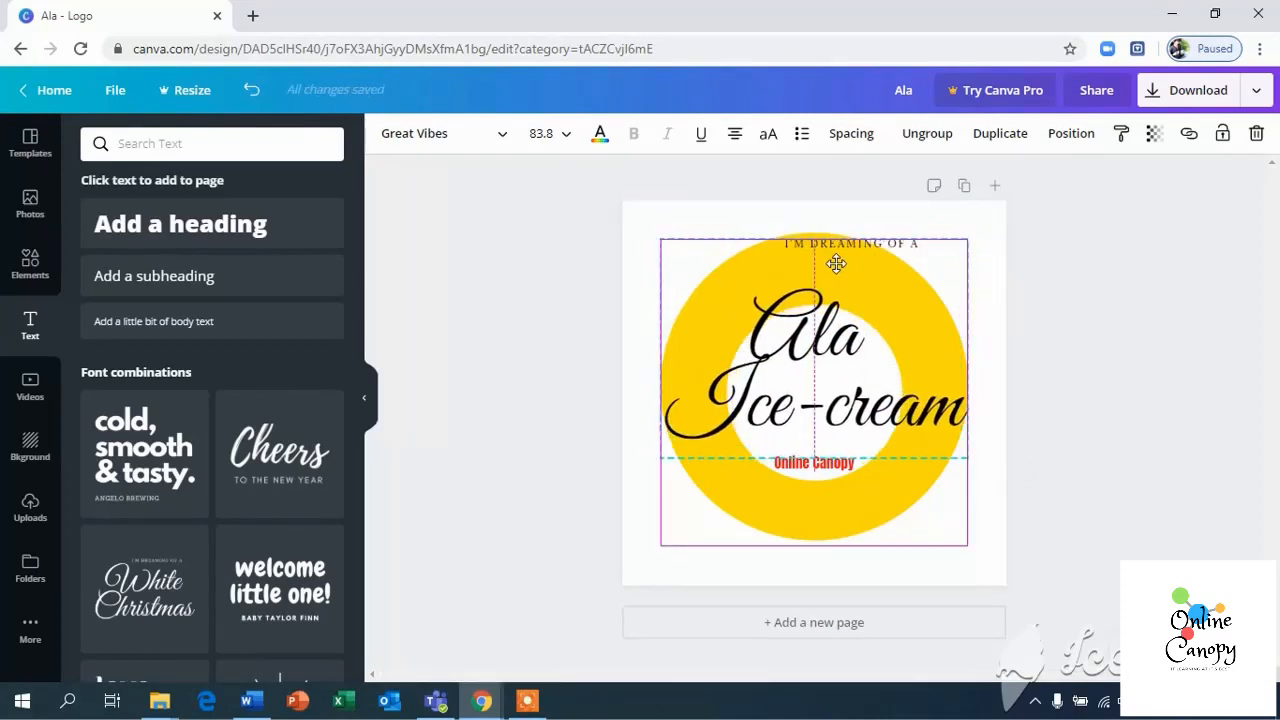
drag(836, 263, 836, 263)
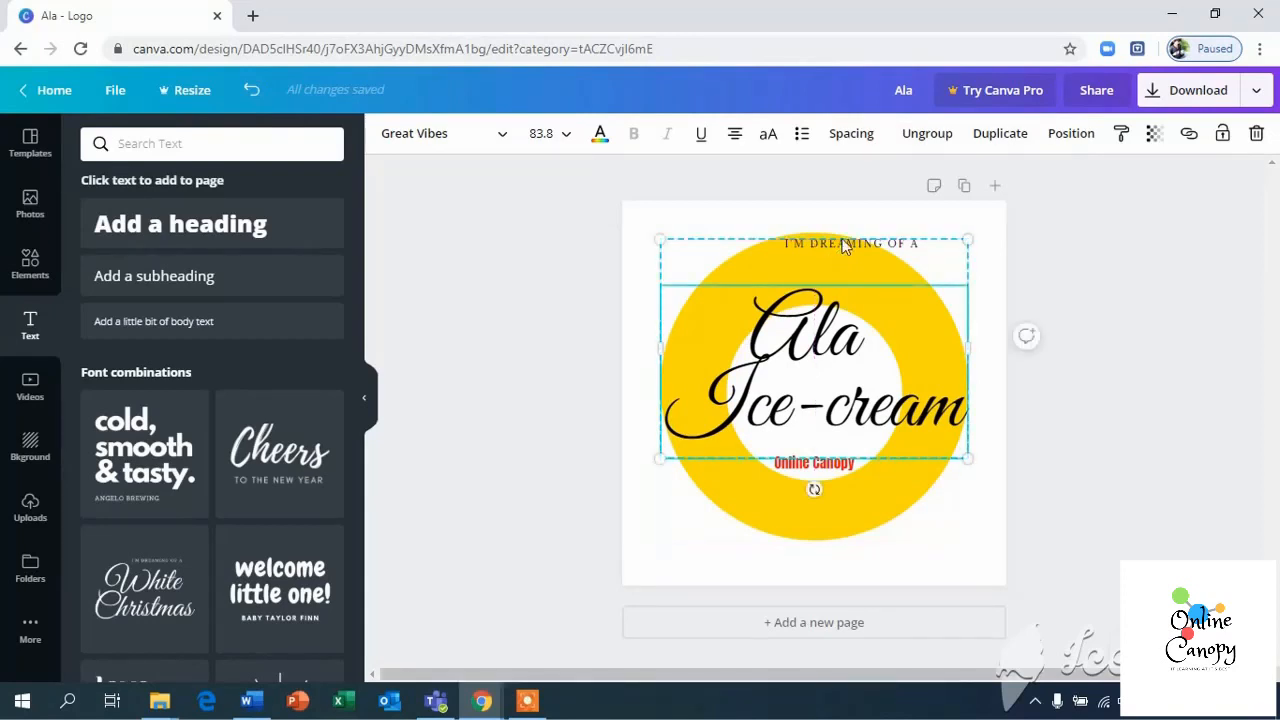
Ungroup the "I'm dreaming of a" line from the "Ala Ice-cream" text.
click(843, 245)
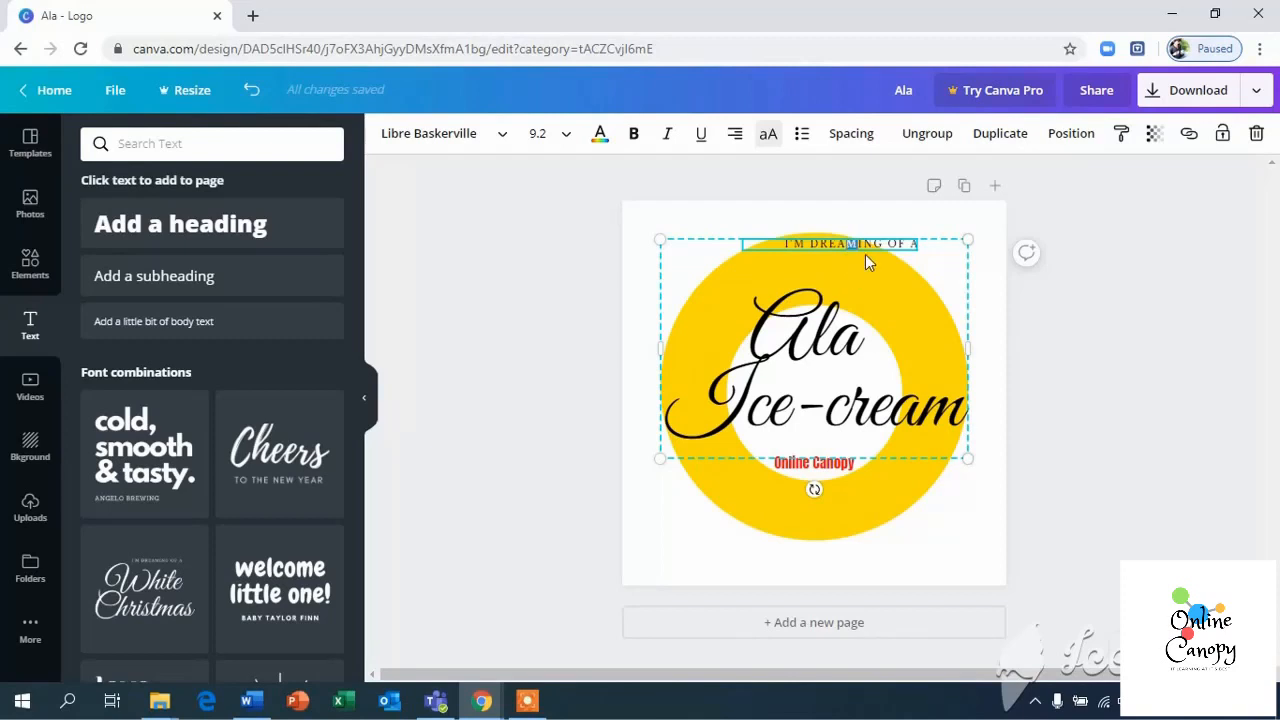
click(929, 135)
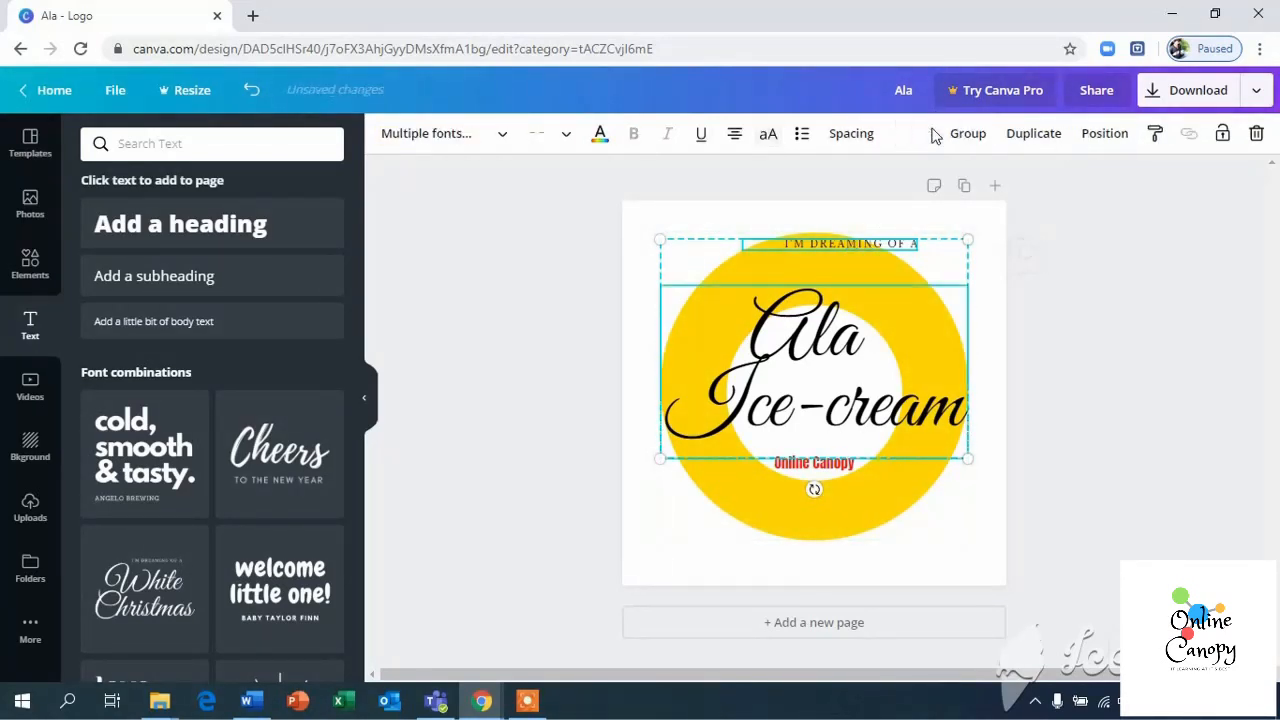
click(890, 271)
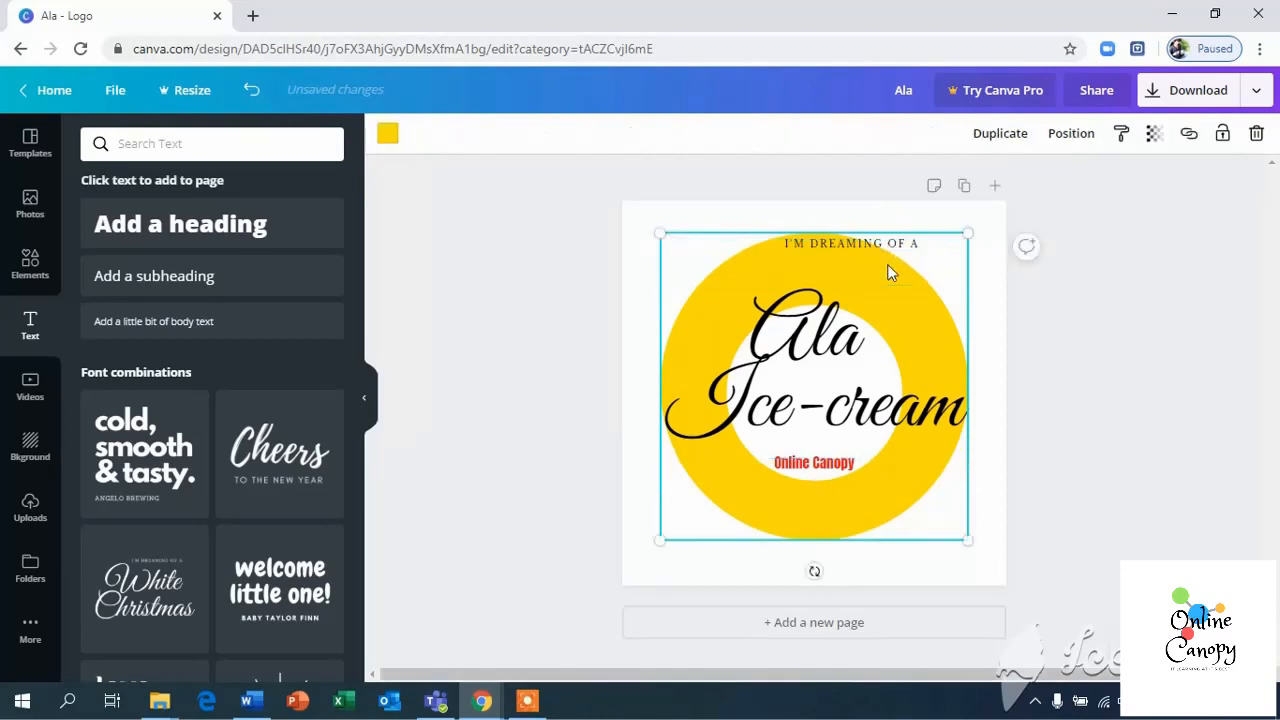
Move the "I'm dreaming of a" line down to just above "Ala" and change its wording to "I'M DREAMING OF AN".
click(894, 249)
drag(894, 249, 855, 268)
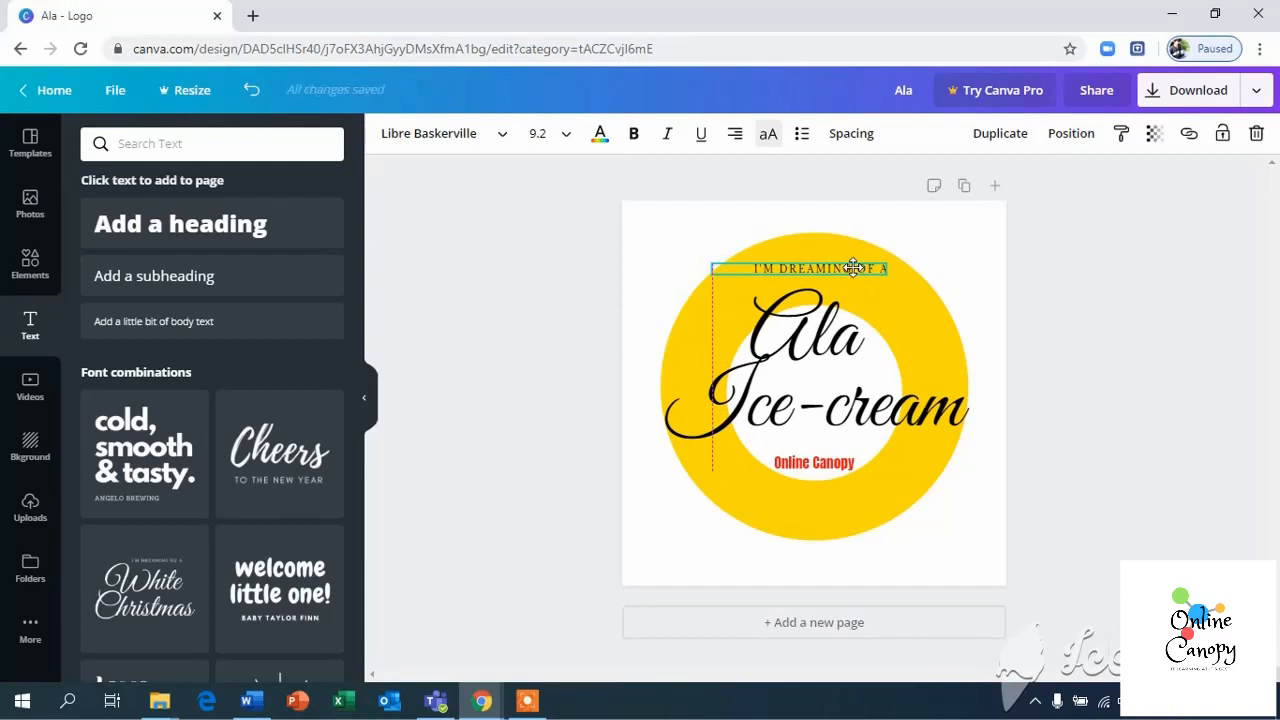
drag(853, 267, 853, 267)
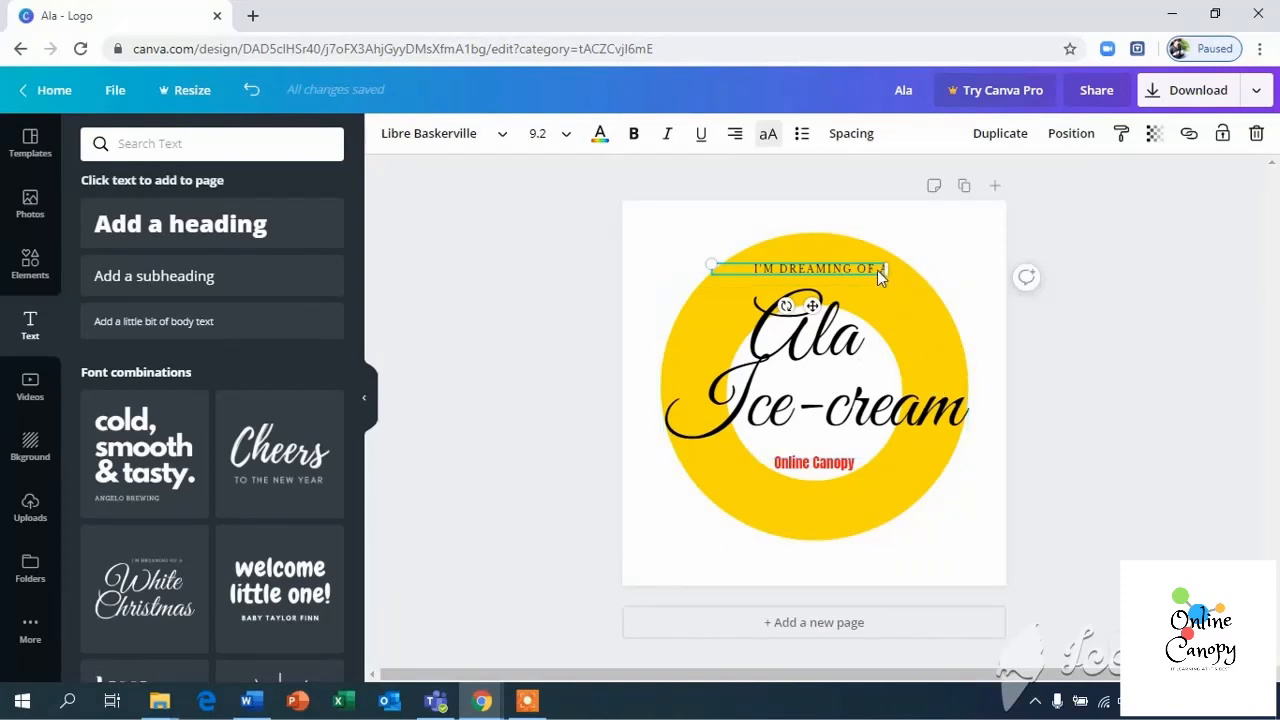
key(BackSpace)
text(AN)
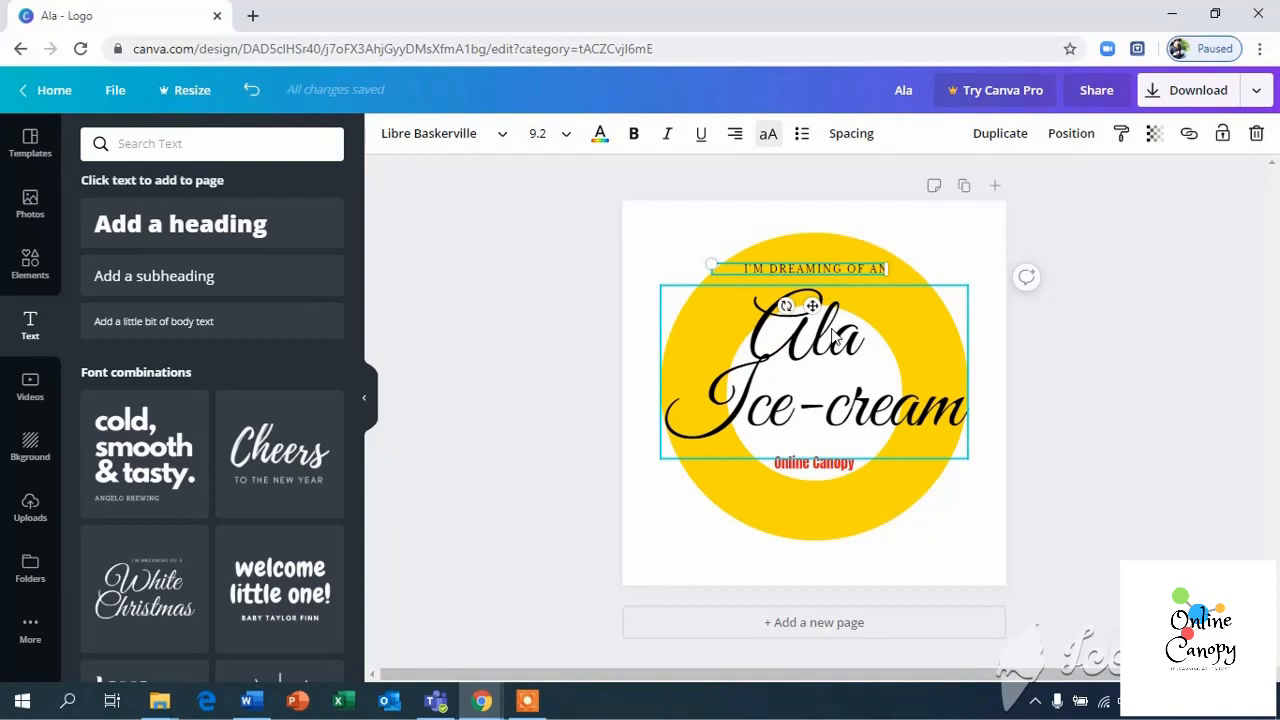
click(776, 343)
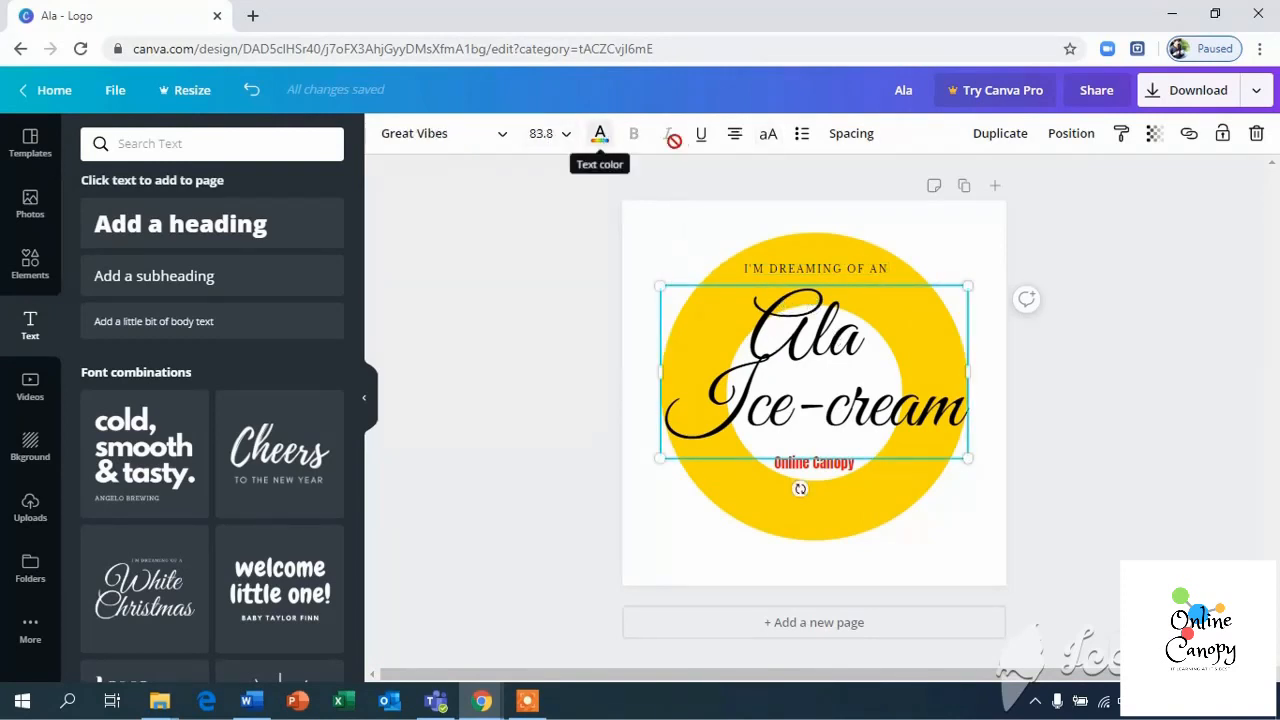
double_click(809, 316)
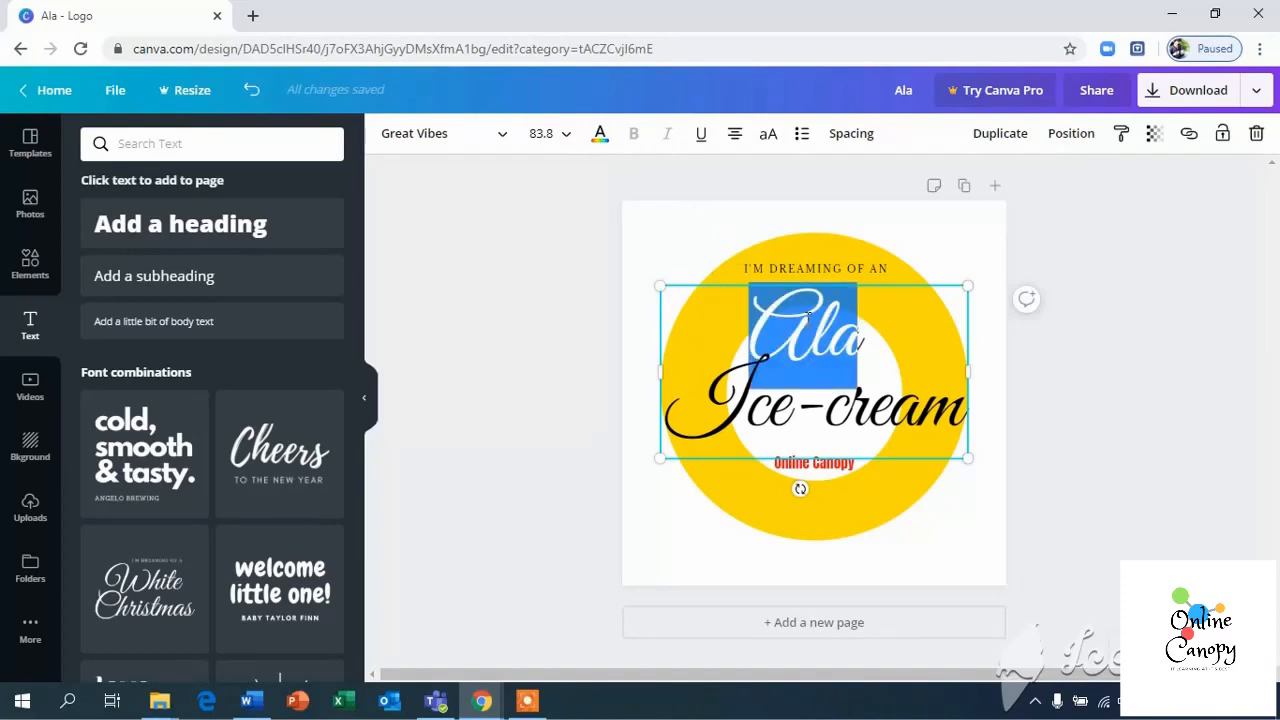
click(903, 370)
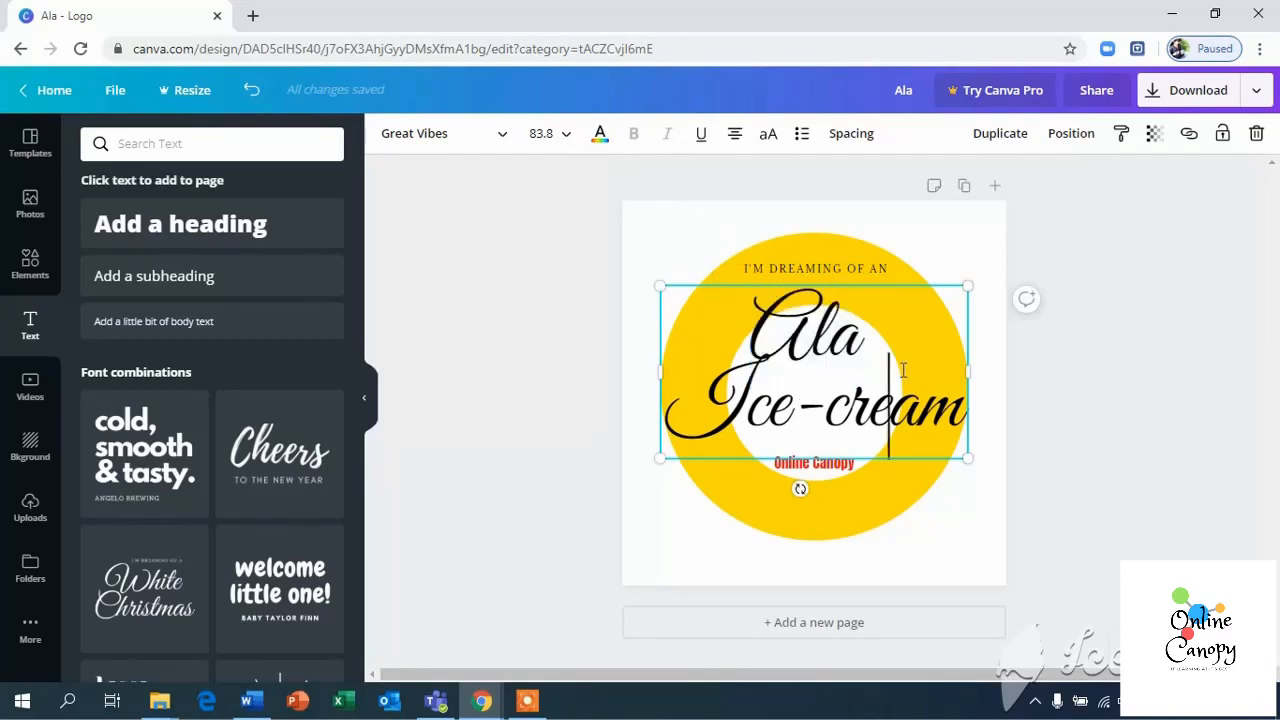
click(1025, 360)
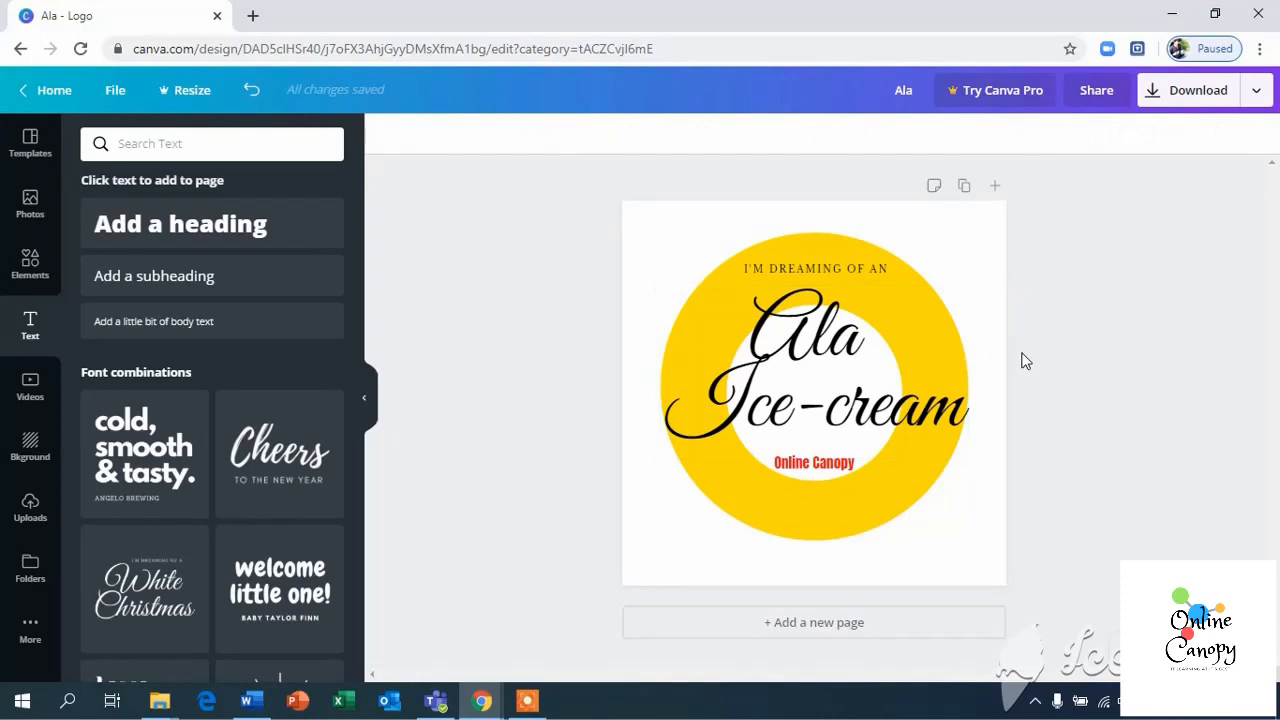
Download the finished logo as a PNG file and open the downloaded Ala.png.
click(1257, 90)
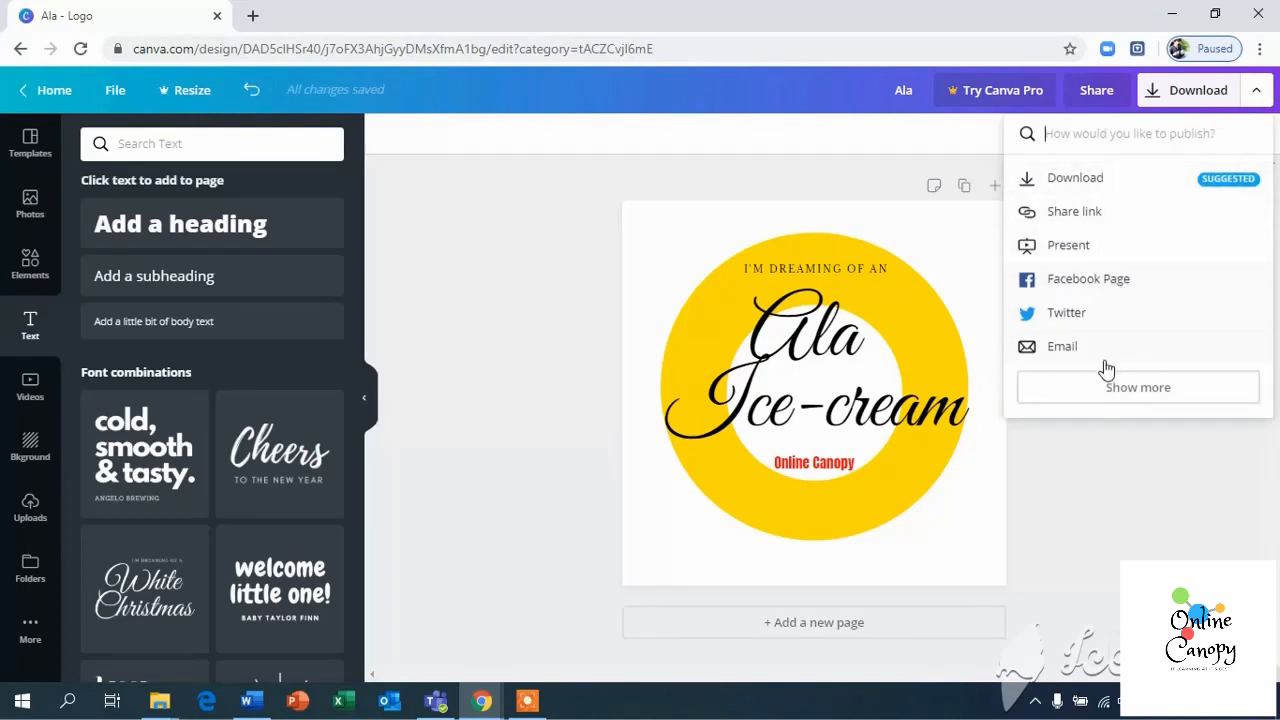
click(1101, 188)
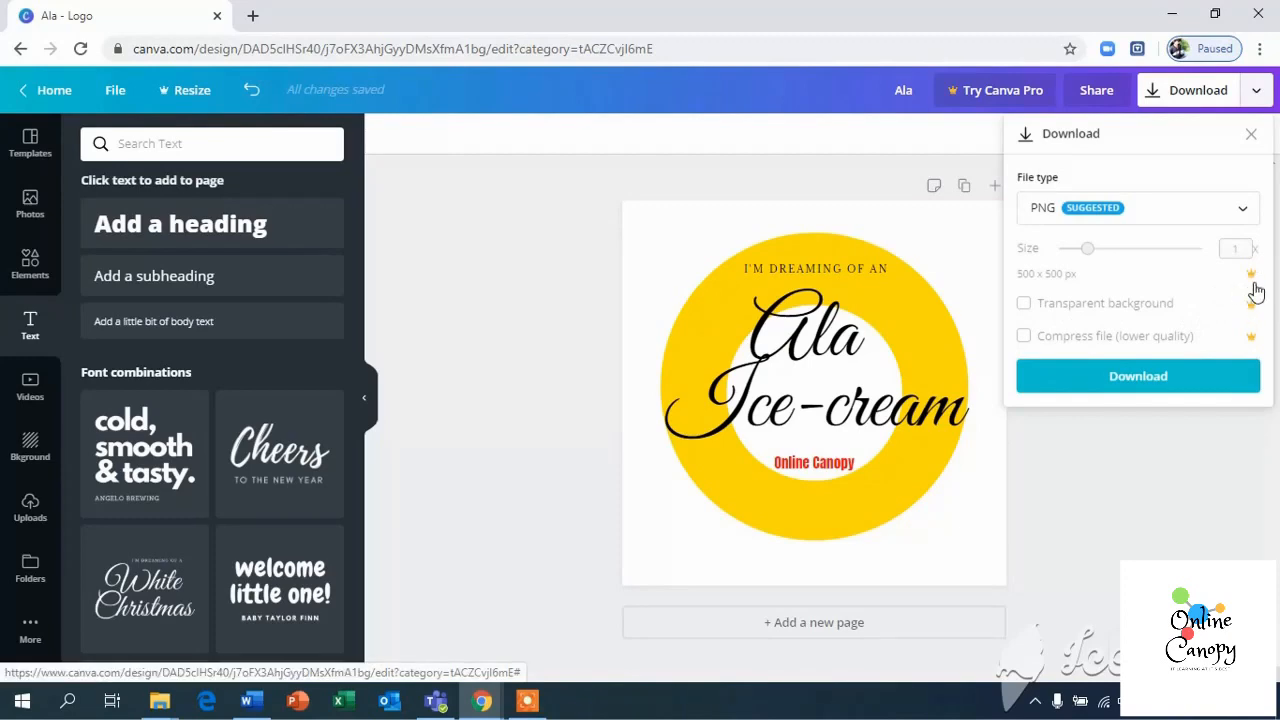
click(1130, 378)
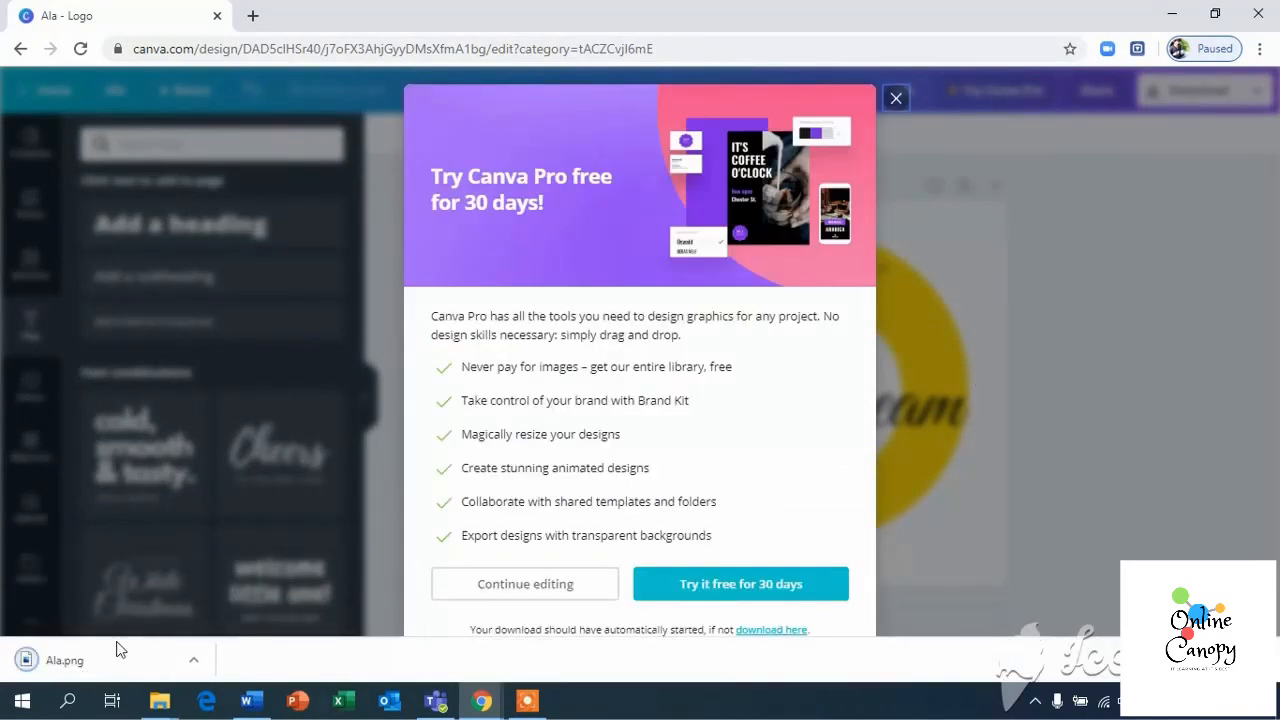
click(114, 654)
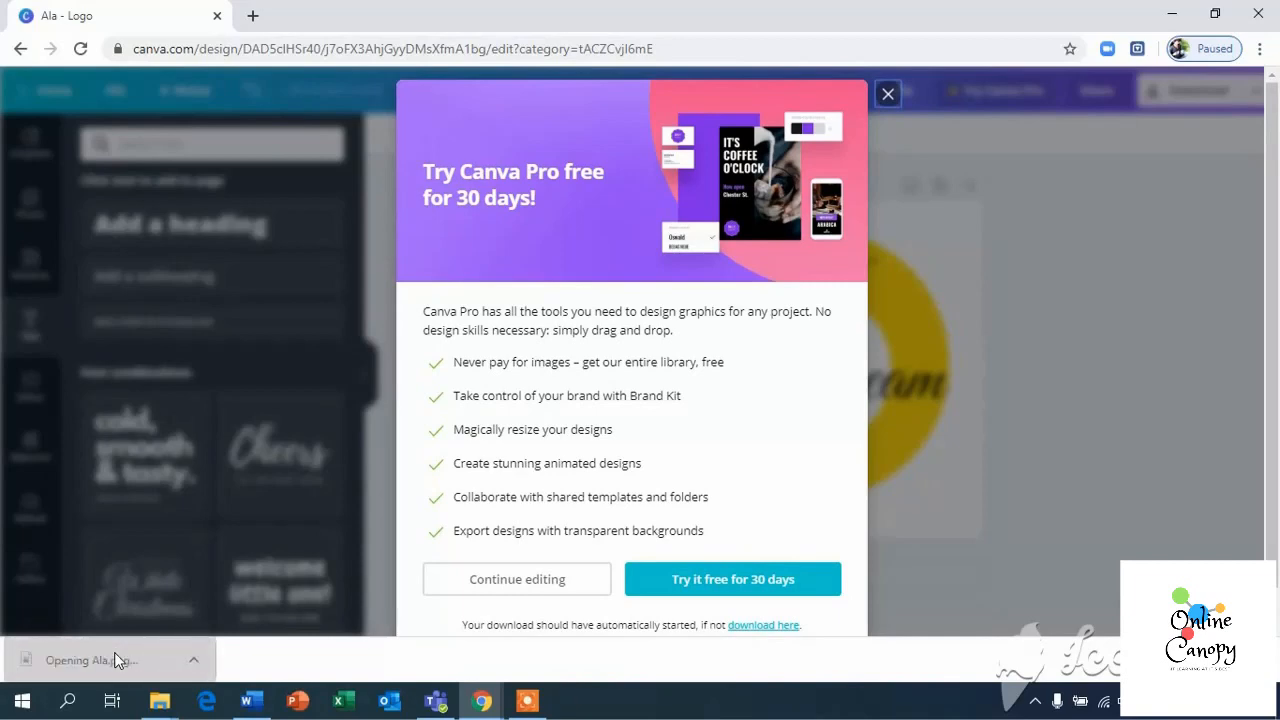